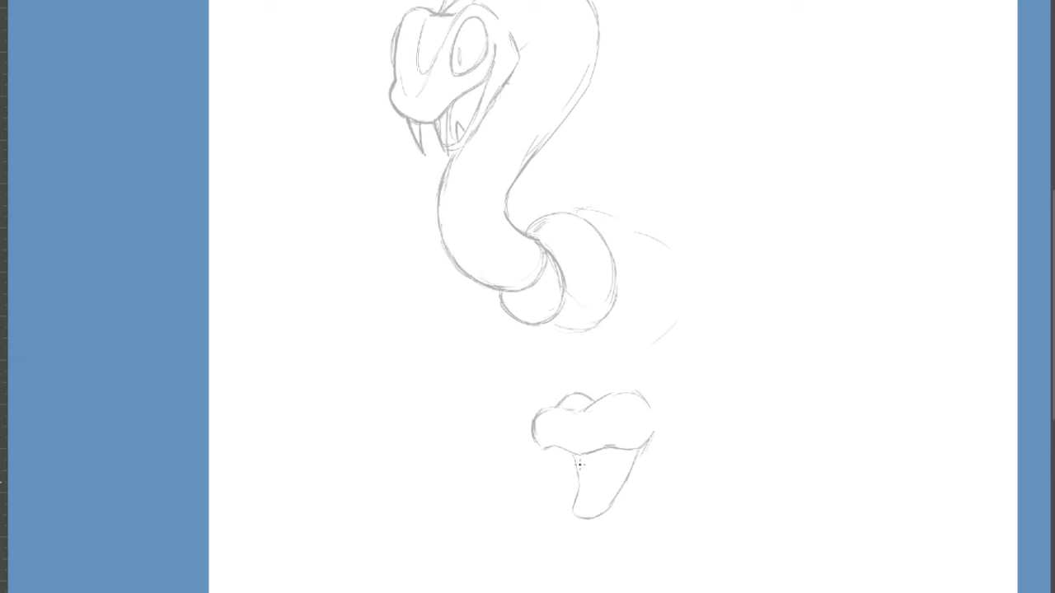
# - Sketch the second snake head's lower jaw, fangs and eye, and curve its neck up behind the head
pyautogui.moveTo(567, 512); pyautogui.dragTo(680, 466)
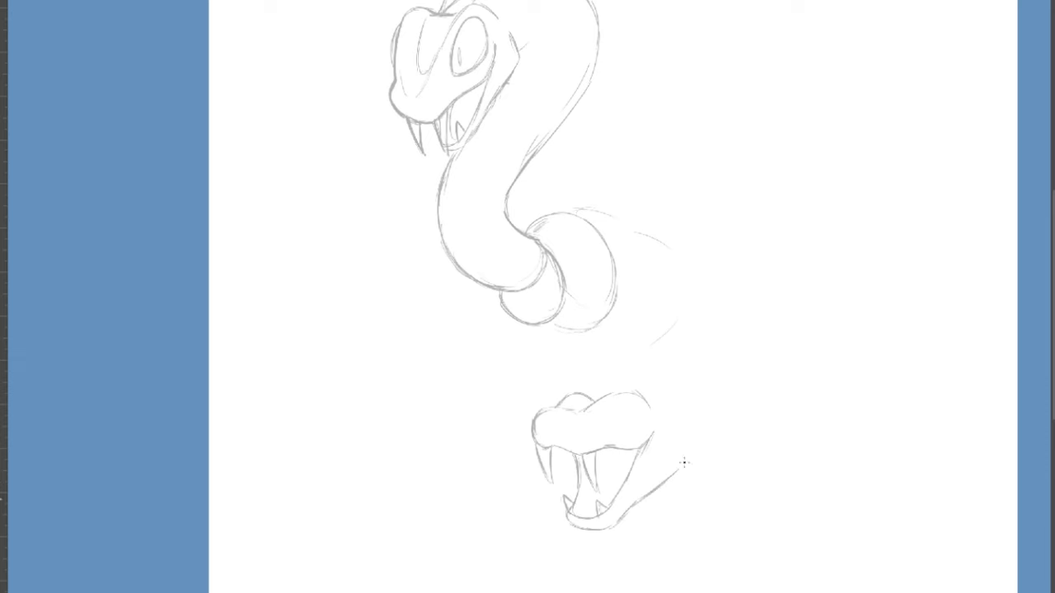
pyautogui.moveTo(612, 400); pyautogui.dragTo(646, 421)
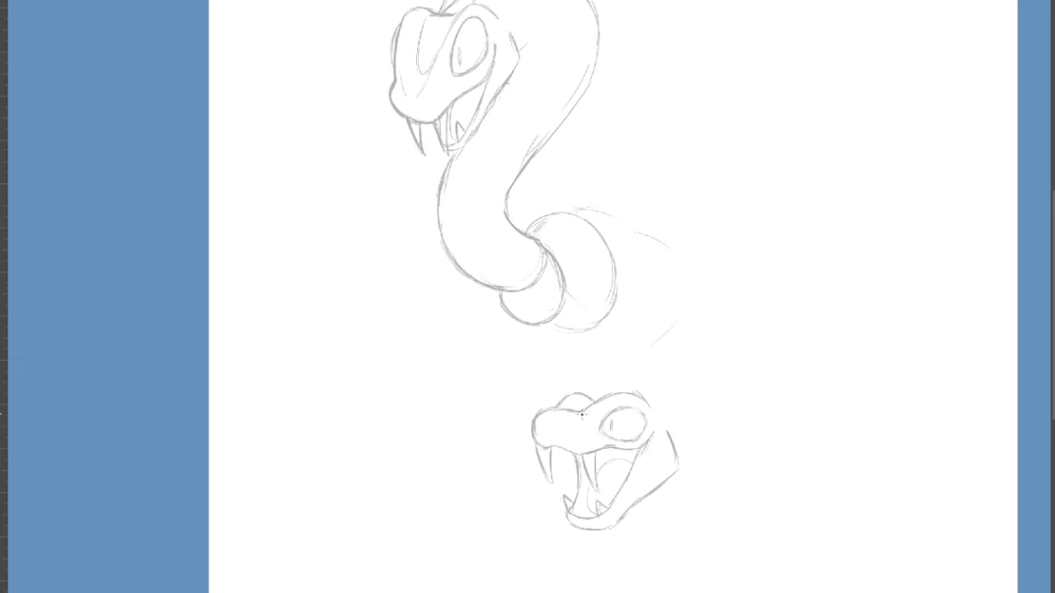
pyautogui.moveTo(679, 356); pyautogui.dragTo(658, 329)
pyautogui.moveTo(664, 488)
pyautogui.mouseDown()
pyautogui.moveTo(723, 298)
pyautogui.moveTo(759, 356)
pyautogui.mouseUp()
pyautogui.moveTo(758, 390); pyautogui.dragTo(701, 287)
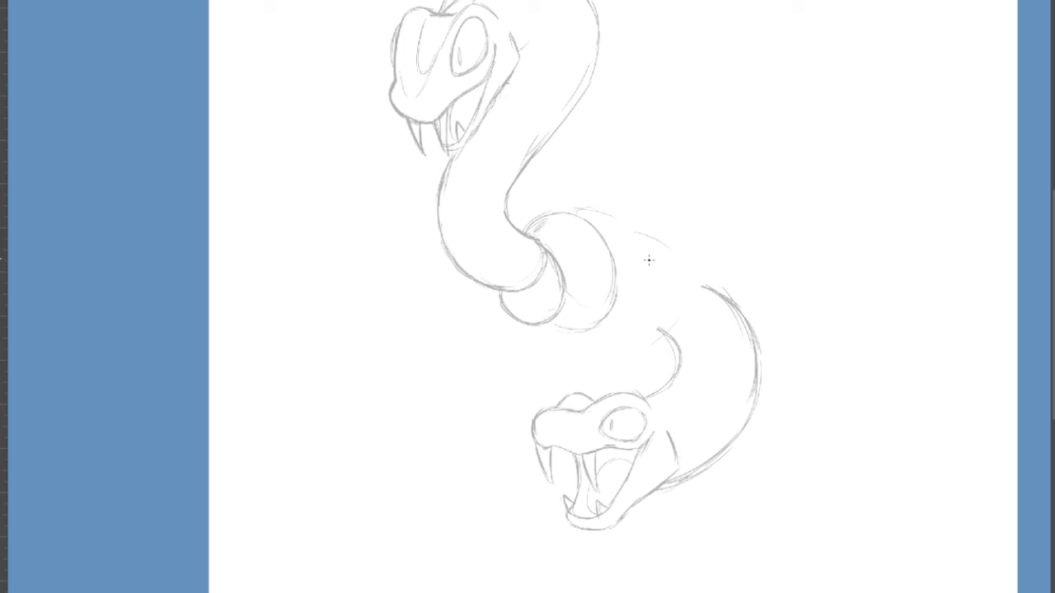
# - Erase the old coils beneath the first snake's neck and sketch pointed horns on the second head
pyautogui.press('e')
pyautogui.moveTo(507, 312); pyautogui.dragTo(614, 252)
pyautogui.press('b')
pyautogui.moveTo(592, 399); pyautogui.dragTo(618, 369)
pyautogui.moveTo(619, 365); pyautogui.dragTo(675, 384)
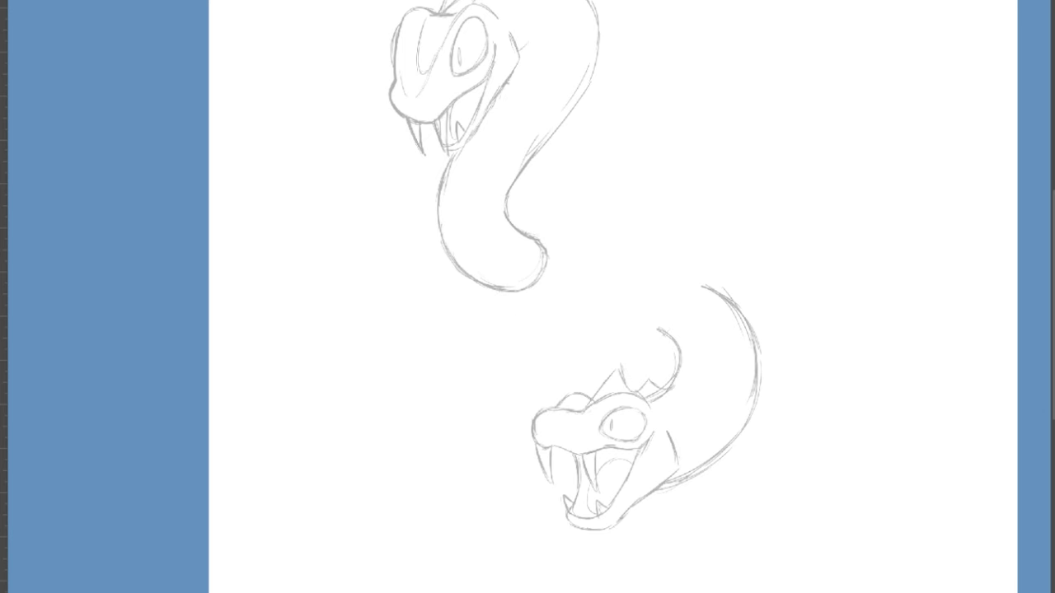
# - Sketch large overlapping body coils linking the first snake's neck to the second head's neck
pyautogui.moveTo(508, 216); pyautogui.dragTo(628, 227)
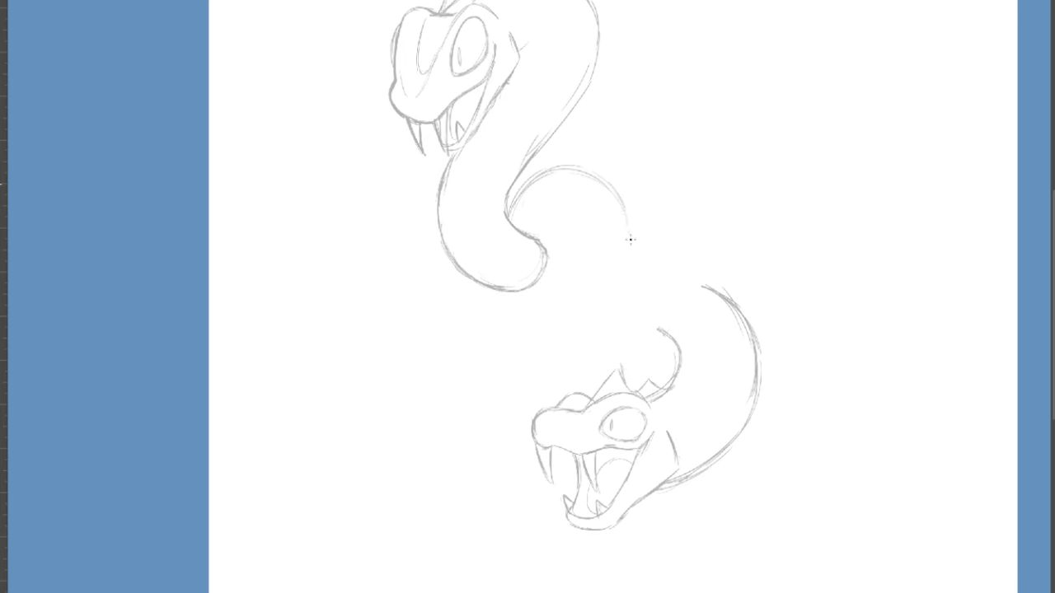
pyautogui.moveTo(619, 265); pyautogui.dragTo(582, 303)
pyautogui.moveTo(526, 310); pyautogui.dragTo(656, 295)
pyautogui.moveTo(628, 221); pyautogui.dragTo(651, 321)
pyautogui.moveTo(616, 196); pyautogui.dragTo(628, 338)
pyautogui.moveTo(697, 221); pyautogui.dragTo(623, 338)
pyautogui.moveTo(696, 279); pyautogui.dragTo(736, 318)
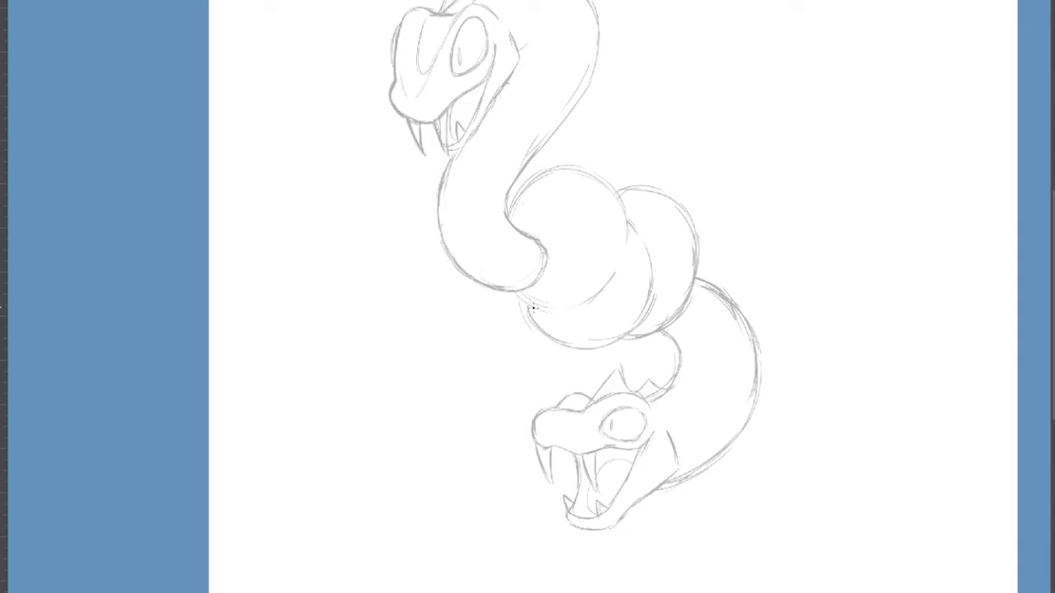
pyautogui.moveTo(513, 294); pyautogui.dragTo(619, 272)
pyautogui.moveTo(529, 318); pyautogui.dragTo(623, 339)
# - Select the second snake head and move it up and left against the coils
pyautogui.scroll(3, 651, 280)
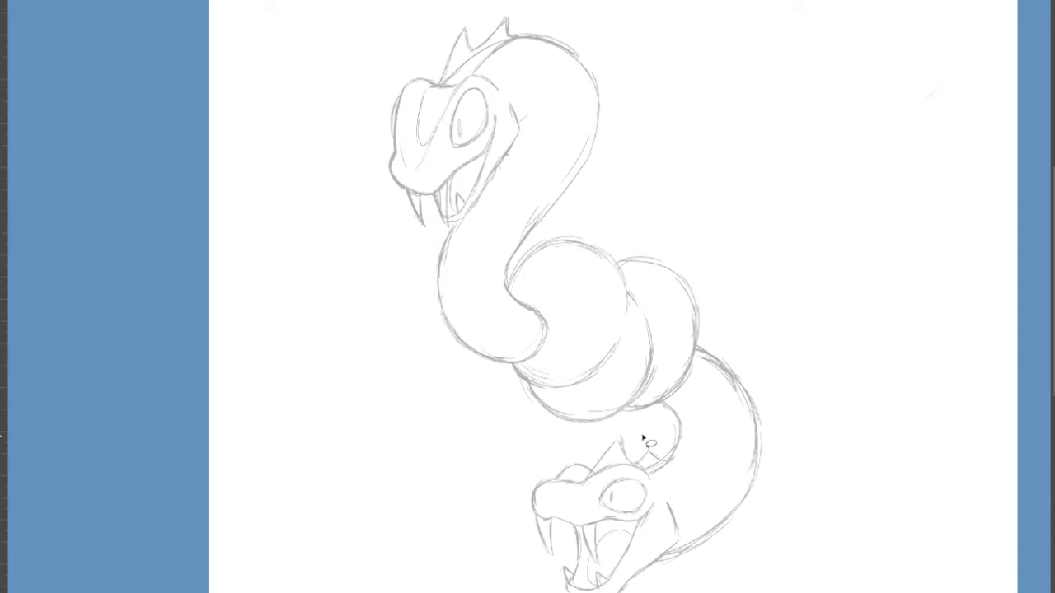
pyautogui.moveTo(642, 437); pyautogui.dragTo(607, 421)
pyautogui.hotkey('ctrl', 't')
pyautogui.moveTo(645, 484)
pyautogui.mouseDown()
pyautogui.moveTo(593, 394)
pyautogui.moveTo(604, 401)
pyautogui.mouseUp()
pyautogui.press('Return')
pyautogui.hotkey('ctrl', 'd')
# - Redraw the lower body loop behind the second head and erase the old neck and overlapping coil lines
pyautogui.moveTo(597, 493); pyautogui.dragTo(780, 459)
pyautogui.moveTo(698, 339); pyautogui.dragTo(751, 487)
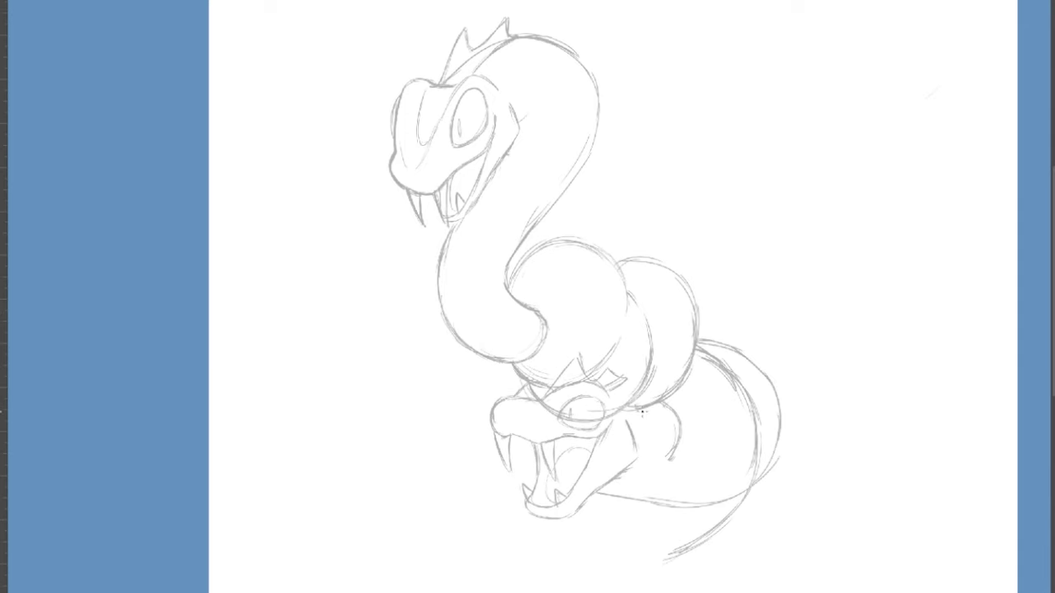
pyautogui.moveTo(611, 391); pyautogui.dragTo(690, 413)
pyautogui.moveTo(699, 335); pyautogui.dragTo(741, 353)
pyautogui.press('e')
pyautogui.moveTo(681, 414); pyautogui.dragTo(679, 427)
pyautogui.moveTo(533, 389)
pyautogui.mouseDown()
pyautogui.moveTo(575, 417)
pyautogui.moveTo(641, 410)
pyautogui.mouseUp()
pyautogui.moveTo(679, 429)
pyautogui.mouseDown()
pyautogui.moveTo(673, 459)
pyautogui.moveTo(746, 389)
pyautogui.moveTo(744, 471)
pyautogui.mouseUp()
# - Sketch a tail arching out to the left of the second head and ending in a spiral
pyautogui.moveTo(498, 385)
pyautogui.mouseDown()
pyautogui.moveTo(288, 453)
pyautogui.moveTo(338, 437)
pyautogui.moveTo(344, 448)
pyautogui.mouseUp()
pyautogui.moveTo(328, 412)
pyautogui.mouseDown()
pyautogui.moveTo(498, 458)
pyautogui.moveTo(530, 446)
pyautogui.mouseUp()
pyautogui.moveTo(372, 310); pyautogui.dragTo(287, 420)
pyautogui.moveTo(313, 345); pyautogui.dragTo(287, 433)
# - Sketch a second tail rising from the right of the body and curling into a spiral tip
pyautogui.moveTo(747, 136); pyautogui.dragTo(707, 319)
pyautogui.moveTo(751, 159); pyautogui.dragTo(724, 157)
pyautogui.moveTo(734, 181)
pyautogui.mouseDown()
pyautogui.moveTo(823, 309)
pyautogui.moveTo(768, 377)
pyautogui.mouseUp()
pyautogui.moveTo(759, 262); pyautogui.dragTo(699, 321)
# - Enlarge the whole snake sketch and reposition it on the canvas
pyautogui.scroll(1, 860, 385)
pyautogui.scroll(-2, 860, 386)
pyautogui.hotkey('ctrl', 't')
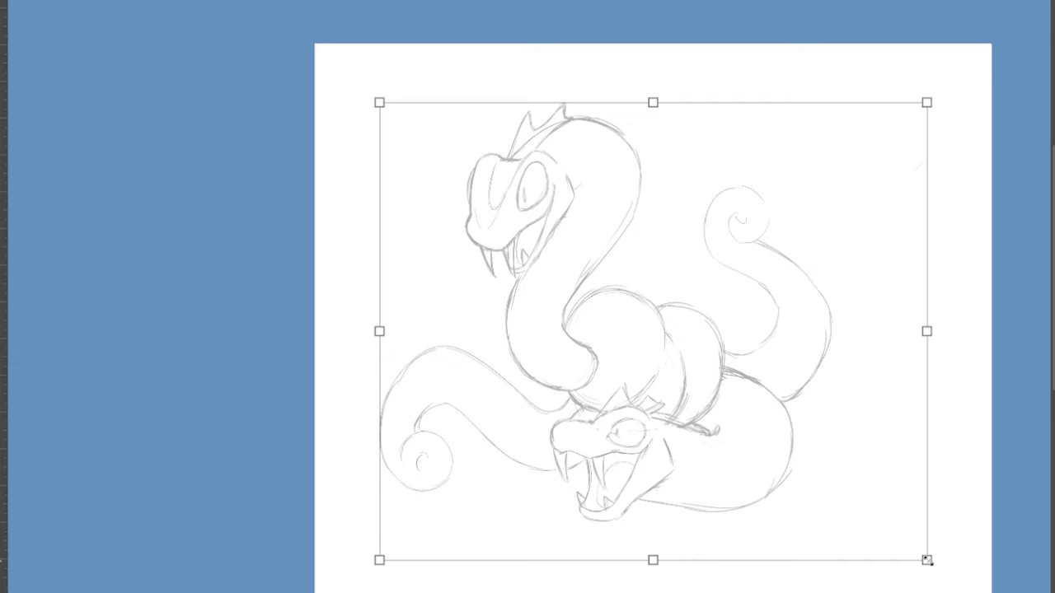
pyautogui.moveTo(928, 561); pyautogui.dragTo(980, 592)
pyautogui.moveTo(327, 58); pyautogui.dragTo(342, 71)
pyautogui.moveTo(626, 329); pyautogui.dragTo(649, 376)
pyautogui.press('Return')
# - Ink the upper snake's snout, mouth line, inner jaw and fangs, erasing the lines that cross the front fang
pyautogui.scroll(-1, 651, 296)
pyautogui.scroll(3, 532, 138)
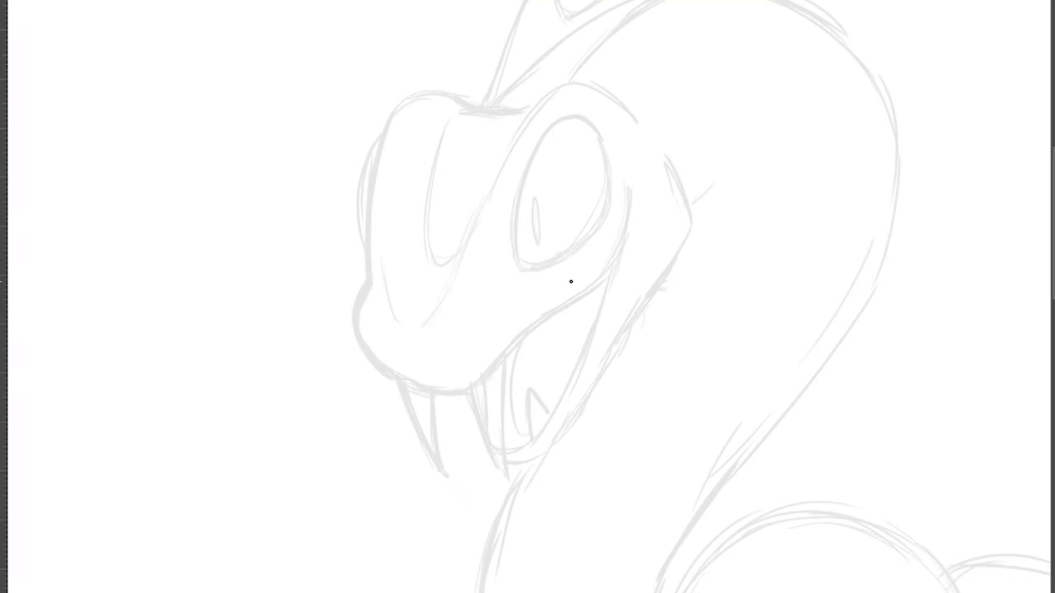
pyautogui.moveTo(369, 287)
pyautogui.mouseDown()
pyautogui.moveTo(480, 384)
pyautogui.moveTo(418, 386)
pyautogui.mouseUp()
pyautogui.hotkey('ctrl', 'z')
pyautogui.moveTo(420, 385)
pyautogui.mouseDown()
pyautogui.moveTo(546, 325)
pyautogui.moveTo(632, 183)
pyautogui.mouseUp()
pyautogui.moveTo(633, 218); pyautogui.dragTo(646, 217)
pyautogui.moveTo(609, 270)
pyautogui.mouseDown()
pyautogui.moveTo(555, 411)
pyautogui.moveTo(490, 394)
pyautogui.moveTo(522, 453)
pyautogui.mouseUp()
pyautogui.moveTo(530, 443); pyautogui.dragTo(554, 414)
pyautogui.moveTo(486, 448); pyautogui.dragTo(491, 418)
pyautogui.moveTo(381, 386)
pyautogui.mouseDown()
pyautogui.moveTo(431, 483)
pyautogui.moveTo(424, 390)
pyautogui.mouseUp()
pyautogui.moveTo(478, 398); pyautogui.dragTo(522, 503)
pyautogui.moveTo(522, 502); pyautogui.dragTo(517, 380)
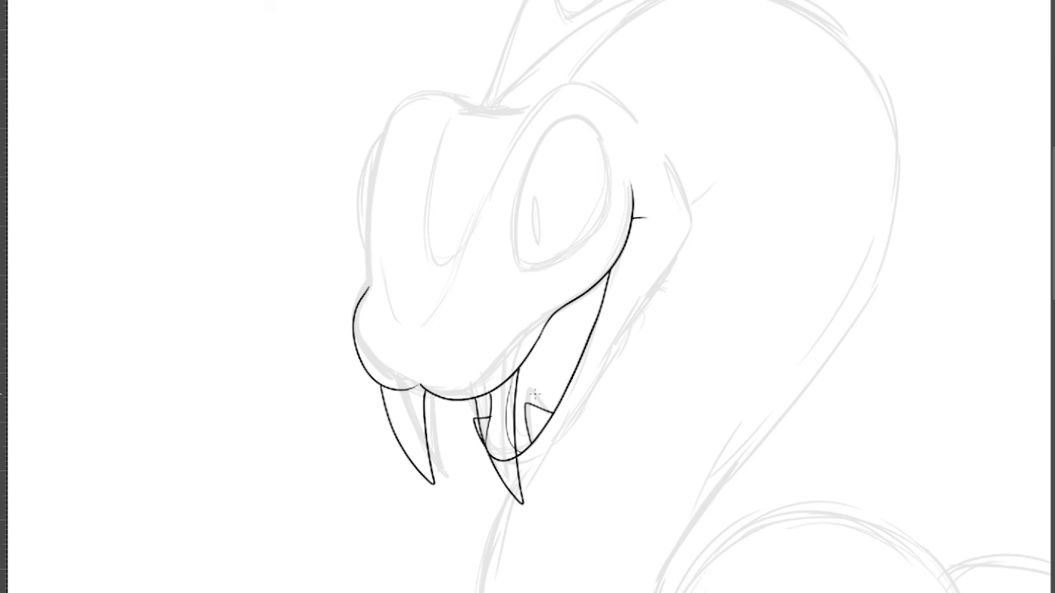
pyautogui.moveTo(495, 460); pyautogui.dragTo(491, 395)
pyautogui.moveTo(503, 460); pyautogui.dragTo(510, 384)
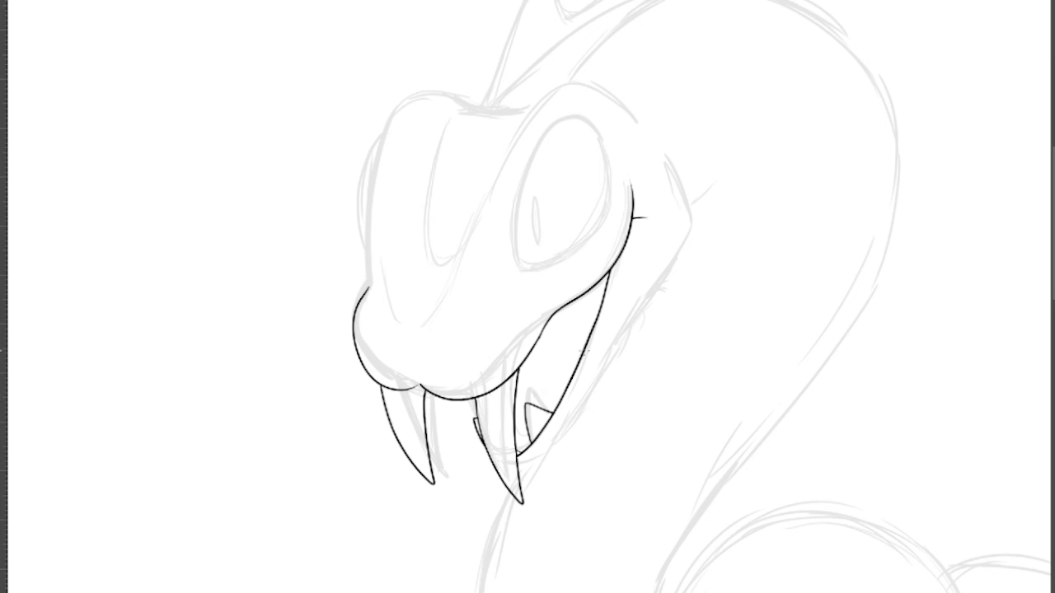
# - Ink the upper snake's horns, brow and snout ridges, cleaning up the overlapping line ends
pyautogui.moveTo(418, 381); pyautogui.dragTo(407, 345)
pyautogui.moveTo(375, 278); pyautogui.dragTo(429, 38)
pyautogui.hotkey('ctrl', 'z')
pyautogui.moveTo(429, 38); pyautogui.dragTo(473, 112)
pyautogui.moveTo(398, 320); pyautogui.dragTo(430, 321)
pyautogui.moveTo(446, 307)
pyautogui.mouseDown()
pyautogui.moveTo(596, 29)
pyautogui.moveTo(644, 129)
pyautogui.mouseUp()
pyautogui.press('e')
pyautogui.moveTo(635, 184); pyautogui.dragTo(632, 219)
pyautogui.moveTo(644, 131); pyautogui.dragTo(650, 152)
pyautogui.moveTo(464, 112)
pyautogui.mouseDown()
pyautogui.moveTo(479, 124)
pyautogui.moveTo(529, 105)
pyautogui.mouseUp()
# - Ink the upper snake's outer jaw, forehead groove and eye with a narrow slit pupil
pyautogui.moveTo(465, 113); pyautogui.dragTo(466, 256)
pyautogui.moveTo(518, 468)
pyautogui.mouseDown()
pyautogui.moveTo(647, 308)
pyautogui.moveTo(649, 143)
pyautogui.moveTo(720, 132)
pyautogui.mouseUp()
pyautogui.moveTo(538, 401); pyautogui.dragTo(552, 418)
pyautogui.moveTo(548, 248); pyautogui.dragTo(636, 122)
pyautogui.moveTo(636, 123); pyautogui.dragTo(552, 251)
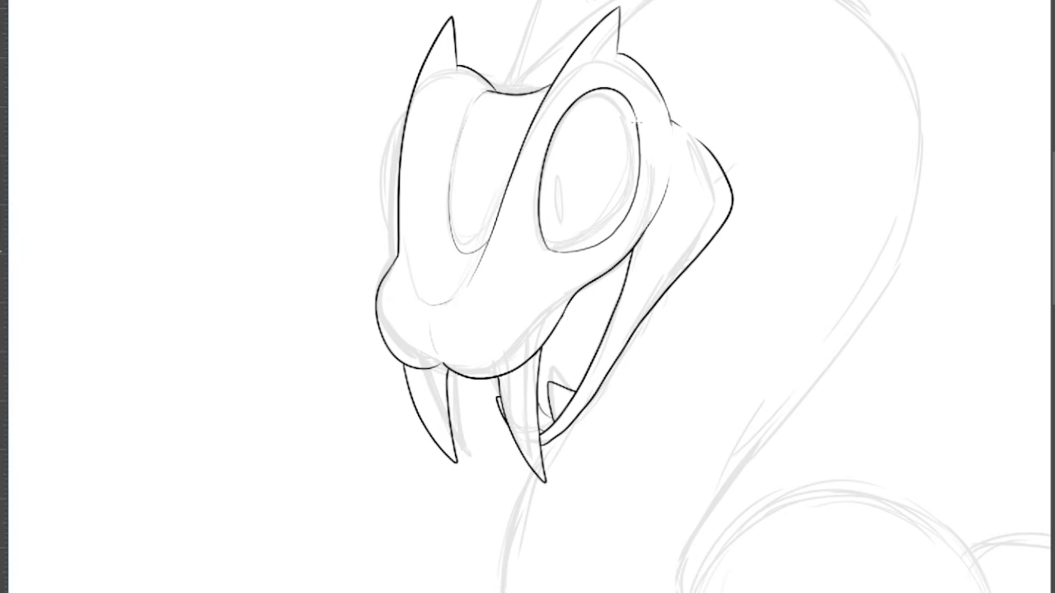
pyautogui.moveTo(554, 181); pyautogui.dragTo(570, 239)
pyautogui.hotkey('ctrl', 'z')
pyautogui.moveTo(744, 149); pyautogui.dragTo(643, 184)
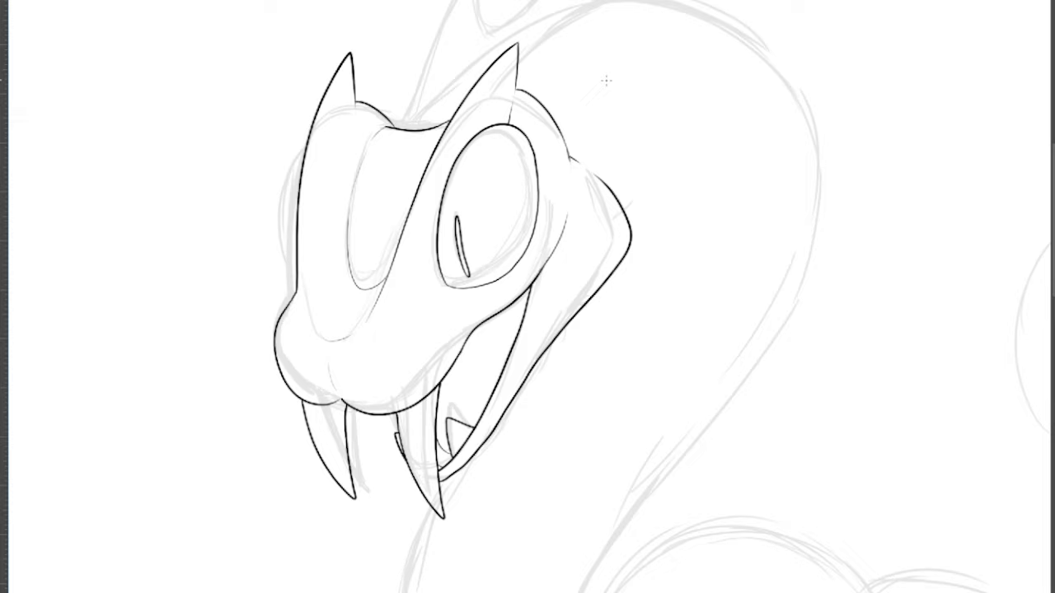
# - Ink both outer contours of the upper snake's neck and add a thin belly line along its length
pyautogui.scroll(-1, 830, 266)
pyautogui.keyDown('alt'); pyautogui.click(812, 246); pyautogui.keyUp('alt')
pyautogui.moveTo(506, 137)
pyautogui.mouseDown()
pyautogui.moveTo(716, 365)
pyautogui.moveTo(699, 576)
pyautogui.mouseUp()
pyautogui.scroll(-3, 643, 494)
pyautogui.moveTo(526, 346); pyautogui.dragTo(617, 590)
pyautogui.hotkey('ctrl', 'z')
pyautogui.scroll(-7, 543, 330)
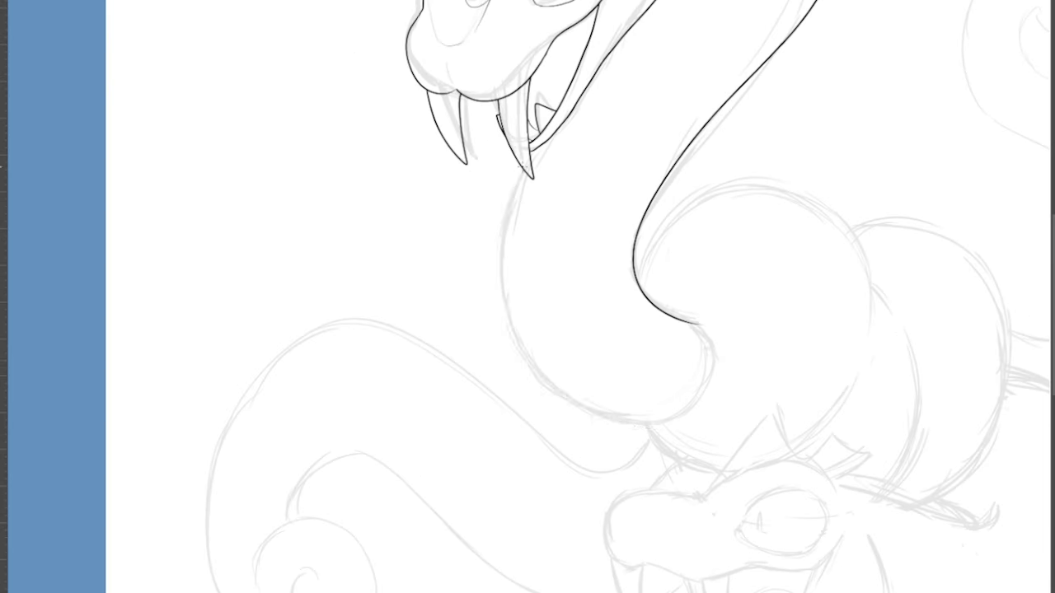
pyautogui.moveTo(523, 167); pyautogui.dragTo(651, 426)
pyautogui.scroll(7, 659, 412)
pyautogui.moveTo(705, 561)
pyautogui.mouseDown()
pyautogui.moveTo(666, 135)
pyautogui.moveTo(706, 558)
pyautogui.mouseUp()
pyautogui.hotkey('ctrl', 'z')
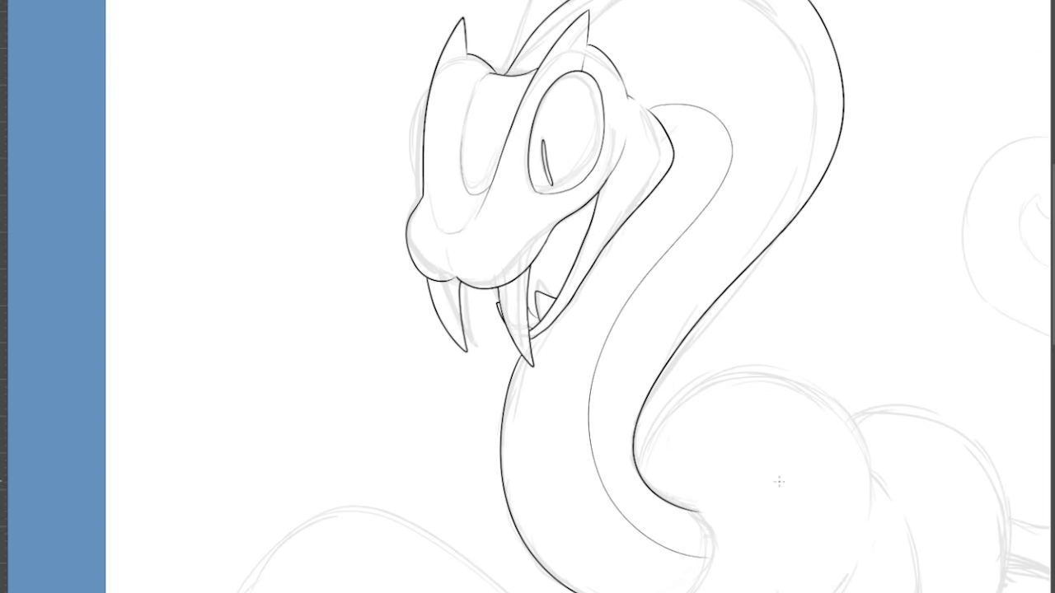
# - Ink the lower snake head's snout, upper lip, brow and two pointed horns
pyautogui.moveTo(1052, 203); pyautogui.dragTo(1052, 326)
pyautogui.keyDown('ctrl'); pyautogui.click(915, 330); pyautogui.keyUp('ctrl')
pyautogui.moveTo(628, 220); pyautogui.dragTo(564, 308)
pyautogui.moveTo(563, 306); pyautogui.dragTo(697, 312)
pyautogui.moveTo(697, 312); pyautogui.dragTo(819, 285)
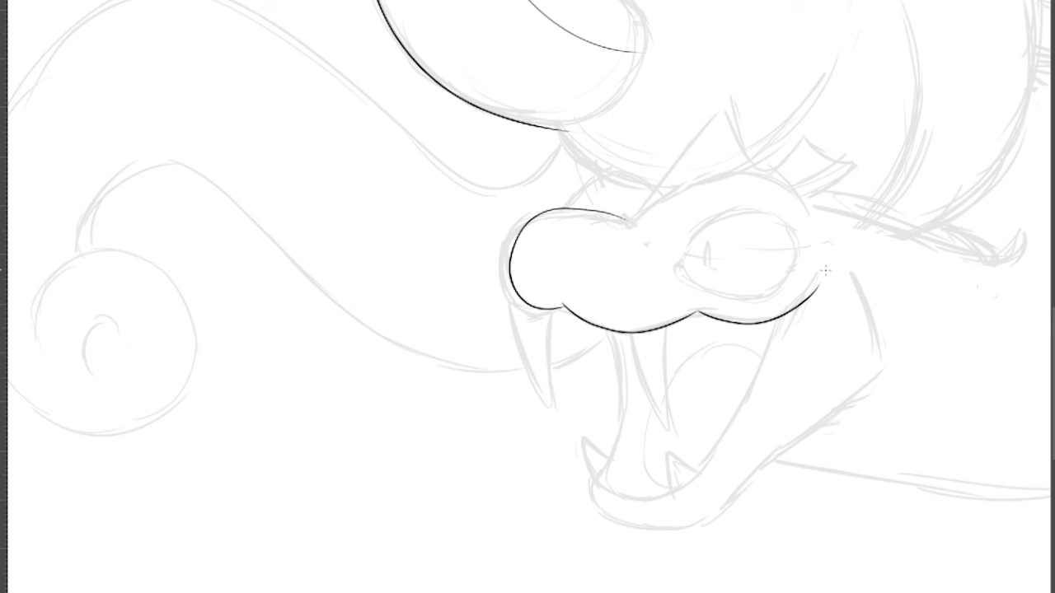
pyautogui.moveTo(643, 220)
pyautogui.mouseDown()
pyautogui.moveTo(835, 137)
pyautogui.moveTo(832, 248)
pyautogui.mouseUp()
pyautogui.moveTo(589, 207); pyautogui.dragTo(688, 173)
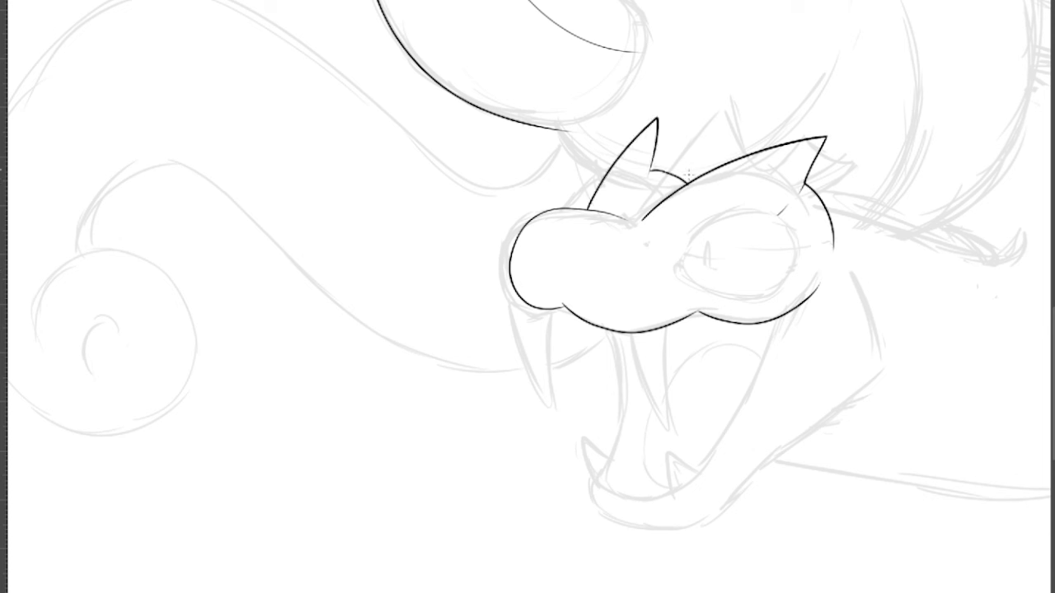
# - Ink the lower snake head's fangs, open jaw, lower teeth and tongue
pyautogui.moveTo(518, 303); pyautogui.dragTo(555, 313)
pyautogui.moveTo(627, 333)
pyautogui.mouseDown()
pyautogui.moveTo(665, 328)
pyautogui.moveTo(876, 358)
pyautogui.moveTo(849, 257)
pyautogui.mouseUp()
pyautogui.moveTo(605, 463); pyautogui.dragTo(787, 341)
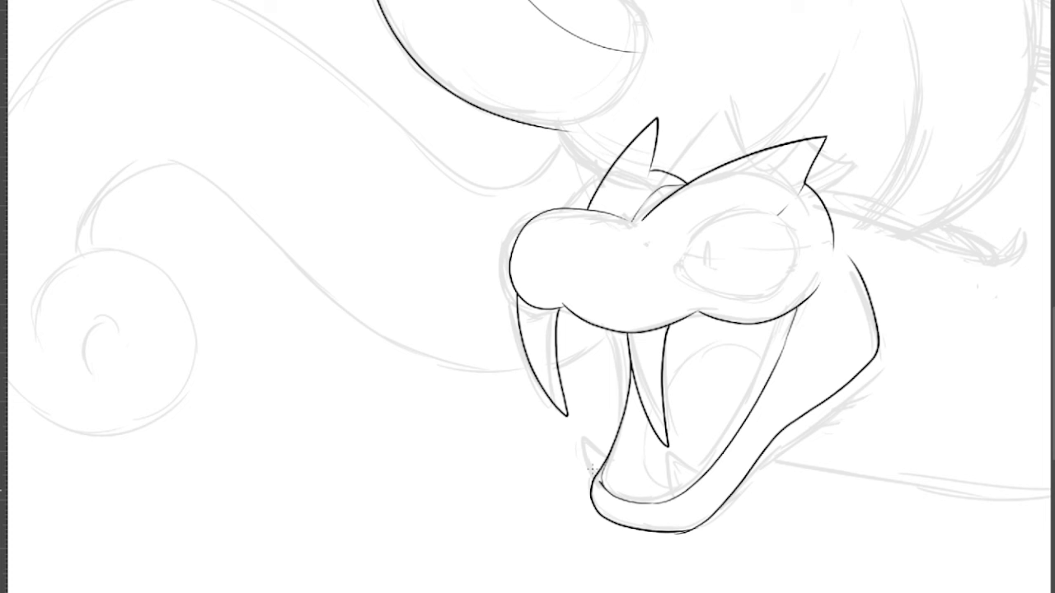
pyautogui.moveTo(590, 468); pyautogui.dragTo(612, 451)
pyautogui.moveTo(678, 495); pyautogui.dragTo(705, 473)
pyautogui.moveTo(663, 392); pyautogui.dragTo(778, 355)
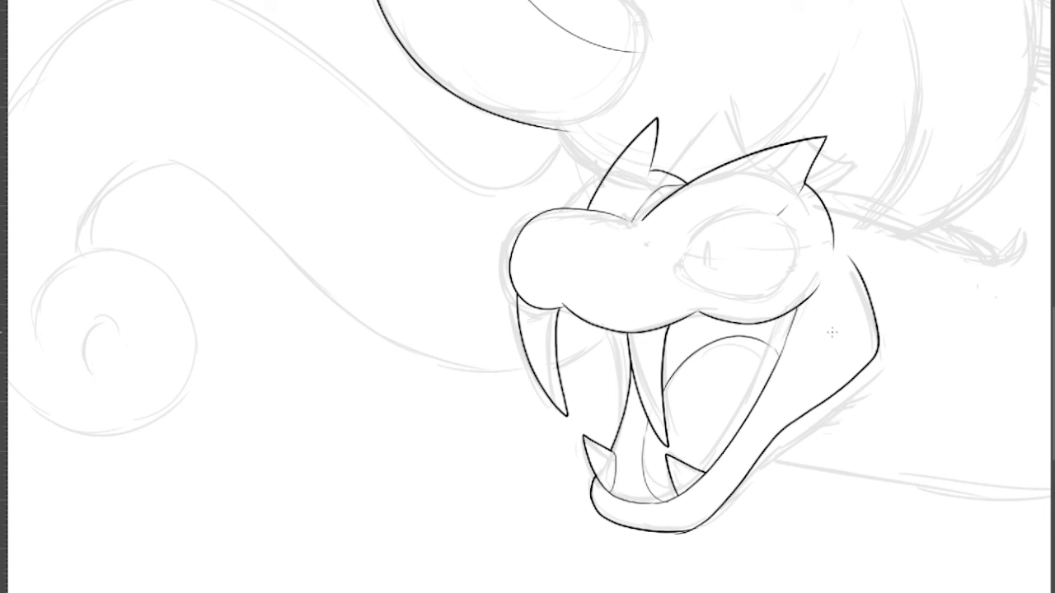
# - Ink the lower snake's eye with a slit pupil and the small body fold behind its head
pyautogui.moveTo(687, 276)
pyautogui.mouseDown()
pyautogui.moveTo(790, 227)
pyautogui.moveTo(796, 277)
pyautogui.mouseUp()
pyautogui.hotkey('ctrl', 'z')
pyautogui.moveTo(687, 274)
pyautogui.mouseDown()
pyautogui.moveTo(786, 222)
pyautogui.moveTo(684, 216)
pyautogui.mouseUp()
pyautogui.moveTo(766, 379); pyautogui.dragTo(824, 379)
pyautogui.moveTo(673, 273); pyautogui.dragTo(813, 265)
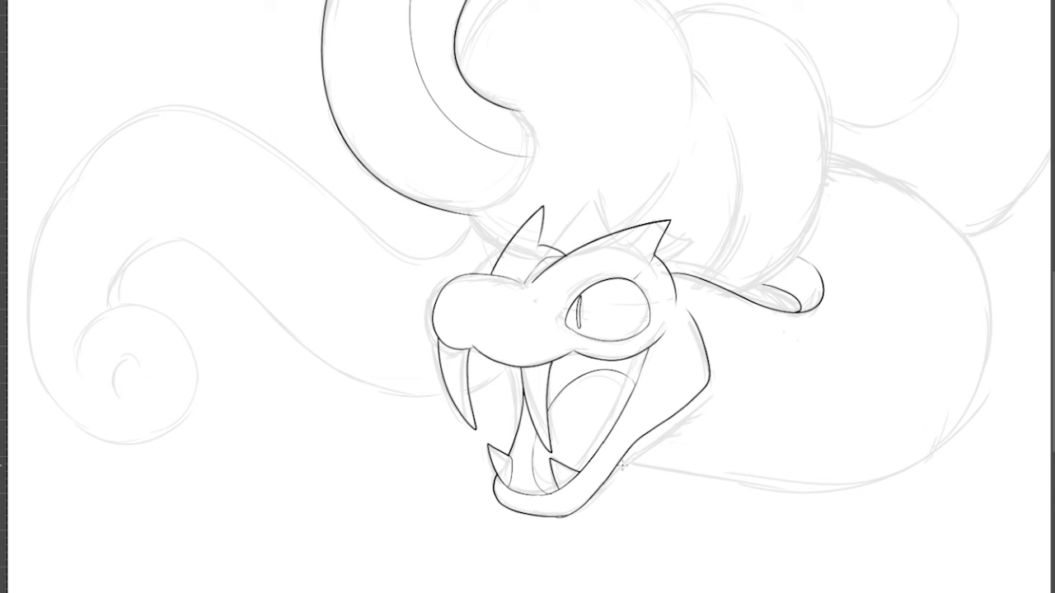
# - Ink the large body loop behind the lower head and add its belly line
pyautogui.moveTo(622, 466); pyautogui.dragTo(832, 132)
pyautogui.moveTo(685, 409); pyautogui.dragTo(932, 442)
pyautogui.hotkey('ctrl', 'z')
pyautogui.moveTo(685, 409); pyautogui.dragTo(894, 463)
pyautogui.scroll(-2, 890, 462)
pyautogui.scroll(2, 865, 280)
# - Ink the end of the upper neck's bend and the overlapping body coils between the two heads
pyautogui.moveTo(531, 290); pyautogui.dragTo(558, 364)
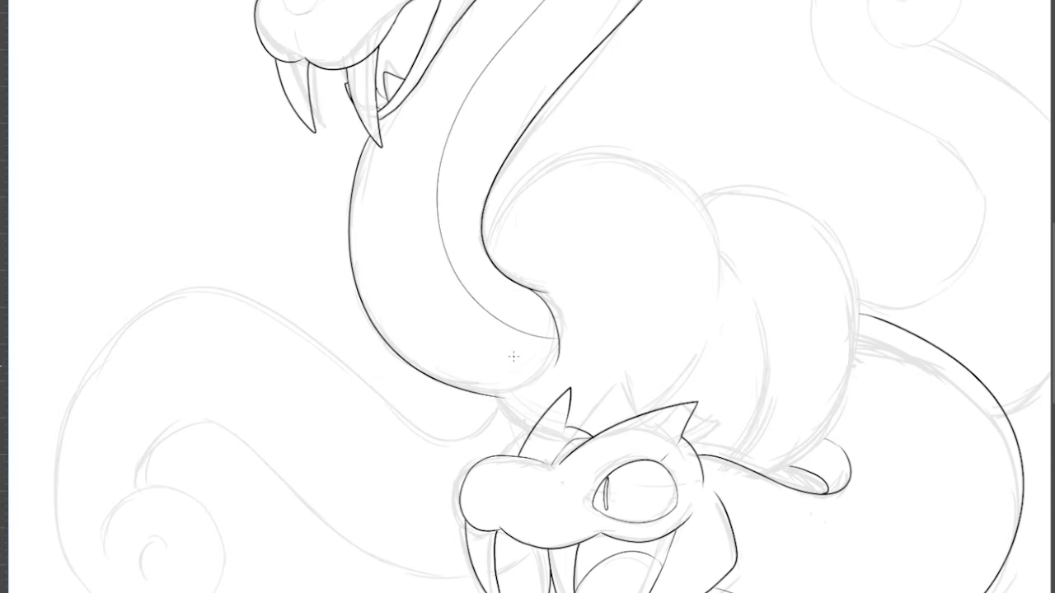
pyautogui.moveTo(483, 222); pyautogui.dragTo(696, 308)
pyautogui.moveTo(498, 398); pyautogui.dragTo(532, 432)
pyautogui.moveTo(658, 409); pyautogui.dragTo(696, 299)
pyautogui.moveTo(687, 247)
pyautogui.mouseDown()
pyautogui.moveTo(759, 322)
pyautogui.moveTo(727, 459)
pyautogui.mouseUp()
pyautogui.moveTo(670, 213)
pyautogui.mouseDown()
pyautogui.moveTo(679, 207)
pyautogui.moveTo(828, 439)
pyautogui.mouseUp()
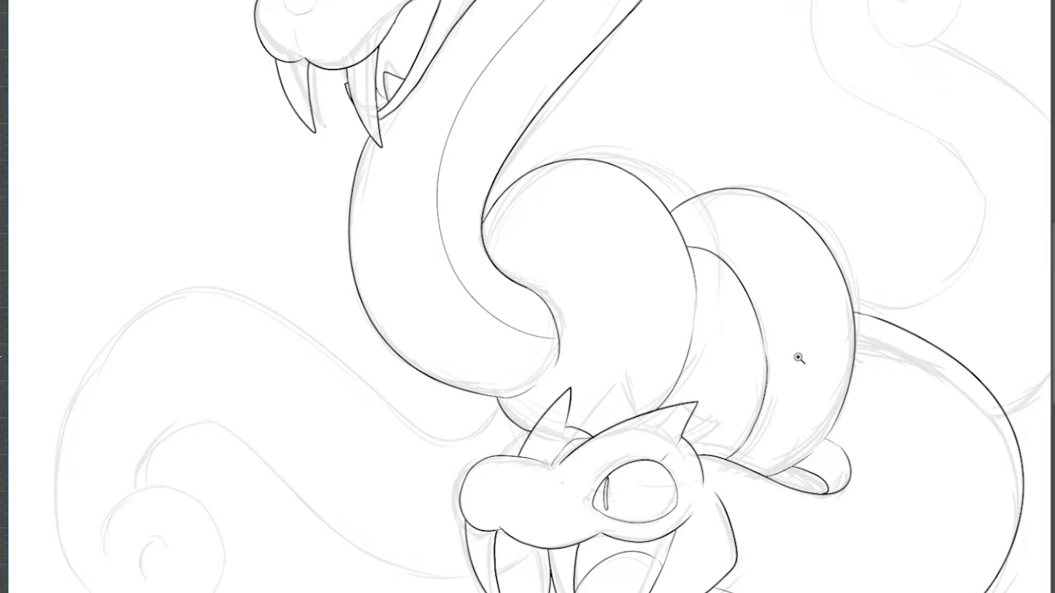
# - Ink the left tail with its spiral tip and belly line
pyautogui.scroll(-5, 798, 358)
pyautogui.scroll(4, 679, 440)
pyautogui.moveTo(640, 417); pyautogui.dragTo(402, 503)
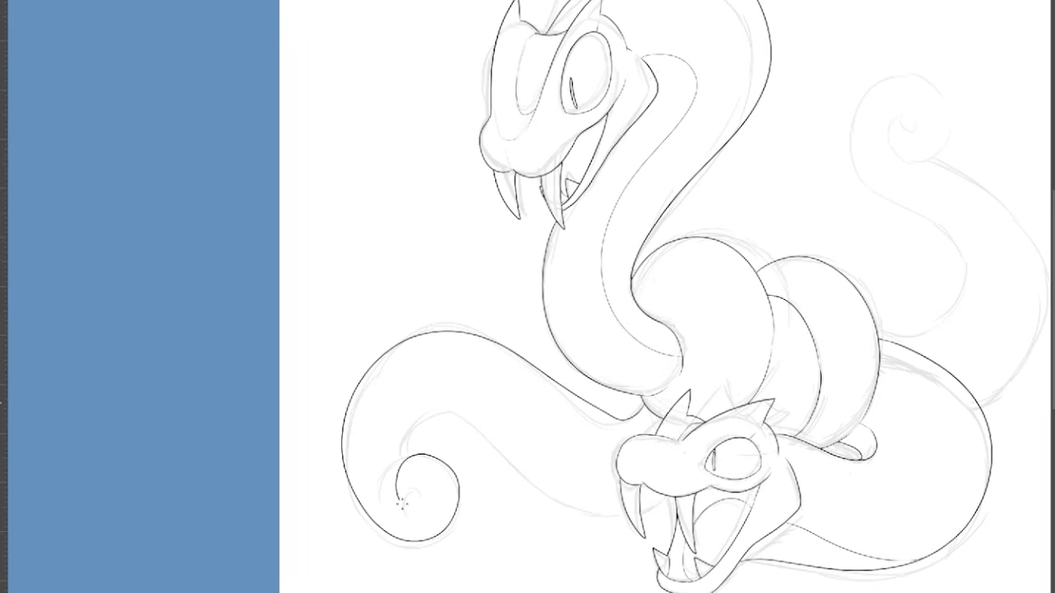
pyautogui.moveTo(406, 434); pyautogui.dragTo(630, 500)
pyautogui.moveTo(428, 411); pyautogui.dragTo(618, 474)
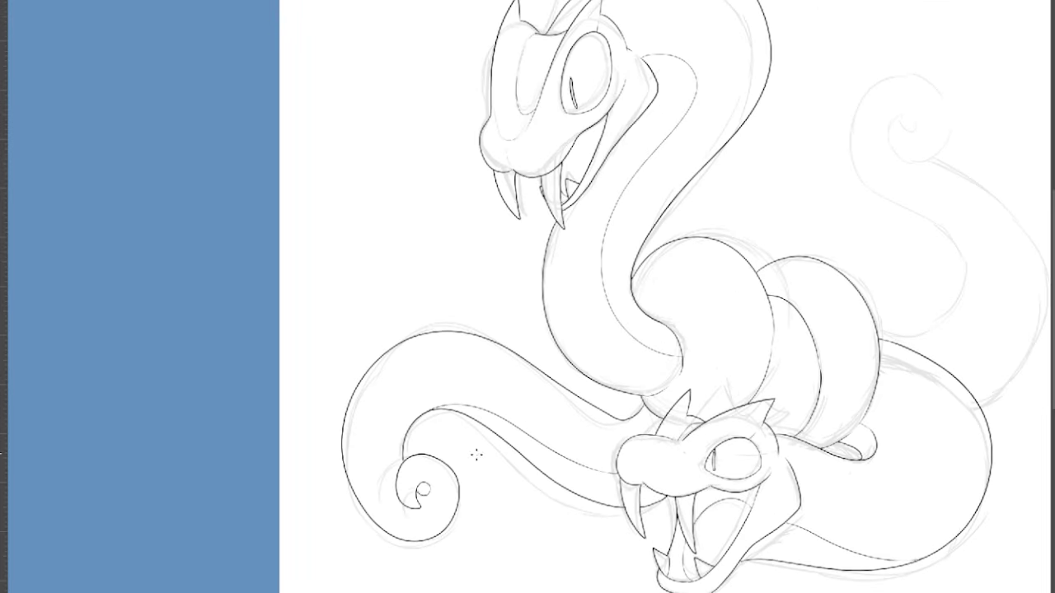
pyautogui.moveTo(440, 489); pyautogui.dragTo(410, 481)
# - Ink the right tail's contours, spiral tip and belly line
pyautogui.moveTo(885, 336)
pyautogui.mouseDown()
pyautogui.moveTo(693, 433)
pyautogui.moveTo(725, 221)
pyautogui.mouseUp()
pyautogui.moveTo(720, 226); pyautogui.dragTo(807, 508)
pyautogui.moveTo(824, 376); pyautogui.dragTo(786, 364)
pyautogui.moveTo(758, 467); pyautogui.dragTo(726, 259)
# - Add thin belly lines along the body coils between the two heads
pyautogui.keyDown('alt'); pyautogui.click(767, 184); pyautogui.keyUp('alt')
pyautogui.keyDown('ctrl'); pyautogui.click(668, 391); pyautogui.keyUp('ctrl')
pyautogui.keyDown('ctrl'); pyautogui.click(668, 391); pyautogui.keyUp('ctrl')
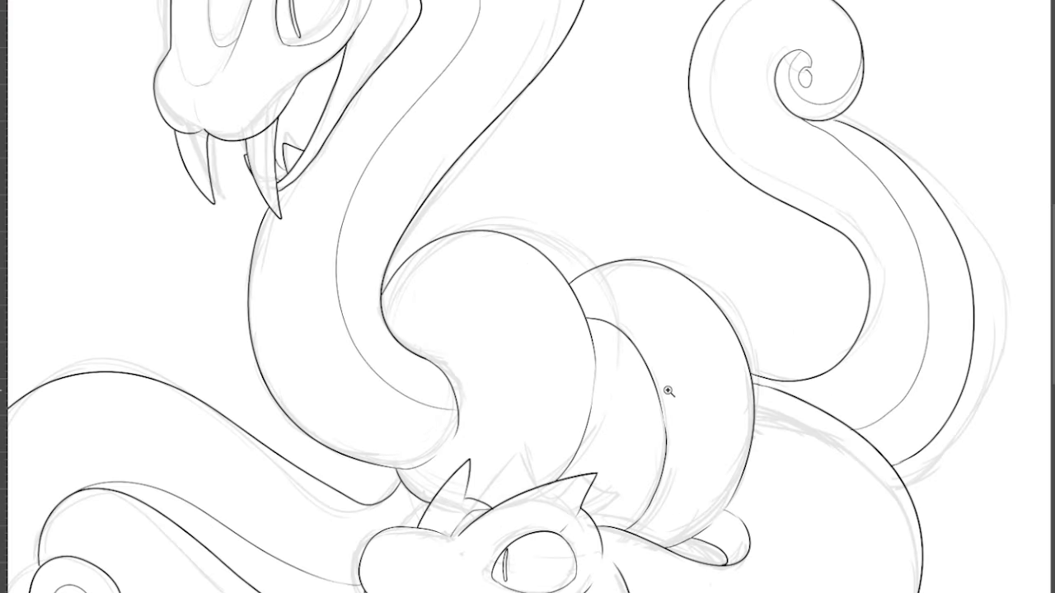
pyautogui.moveTo(392, 278); pyautogui.dragTo(534, 492)
pyautogui.moveTo(638, 523); pyautogui.dragTo(721, 318)
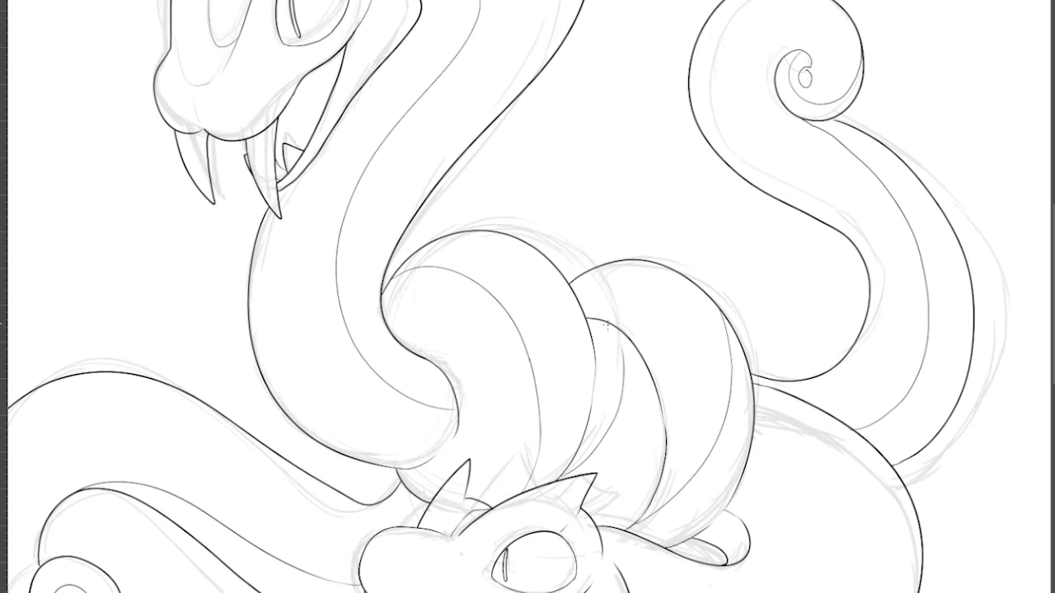
pyautogui.keyDown('alt'); pyautogui.click(681, 340); pyautogui.keyUp('alt')
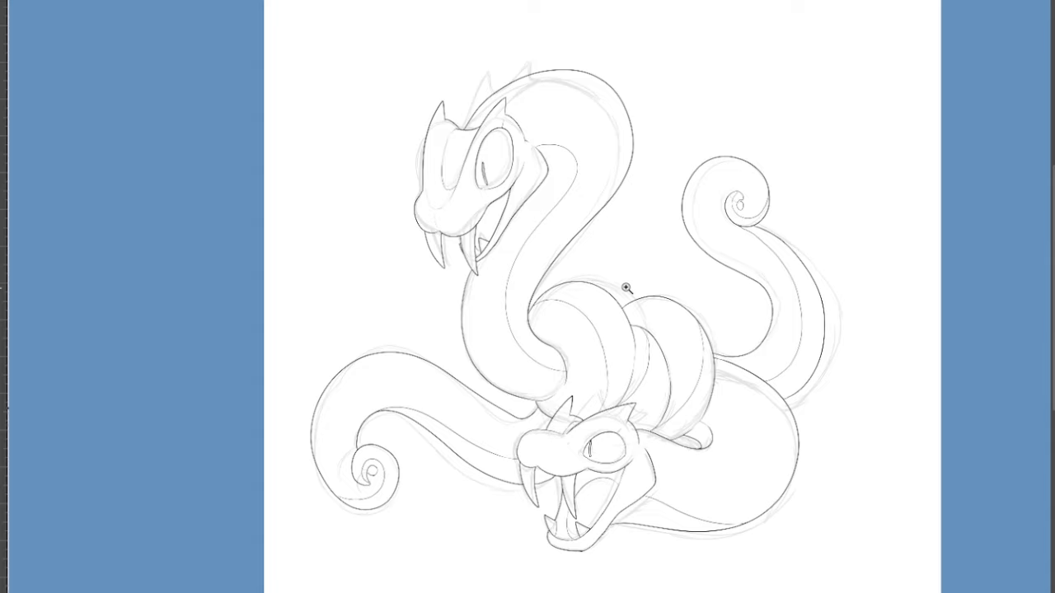
# - Clean up the line work where the upper snake's neck meets its forehead between the horns
pyautogui.keyDown('ctrl'); pyautogui.click(494, 90); pyautogui.keyUp('ctrl')
pyautogui.moveTo(414, 192)
pyautogui.mouseDown()
pyautogui.moveTo(472, 122)
pyautogui.moveTo(398, 194)
pyautogui.mouseUp()
pyautogui.moveTo(426, 175); pyautogui.dragTo(420, 174)
pyautogui.moveTo(404, 197); pyautogui.dragTo(431, 198)
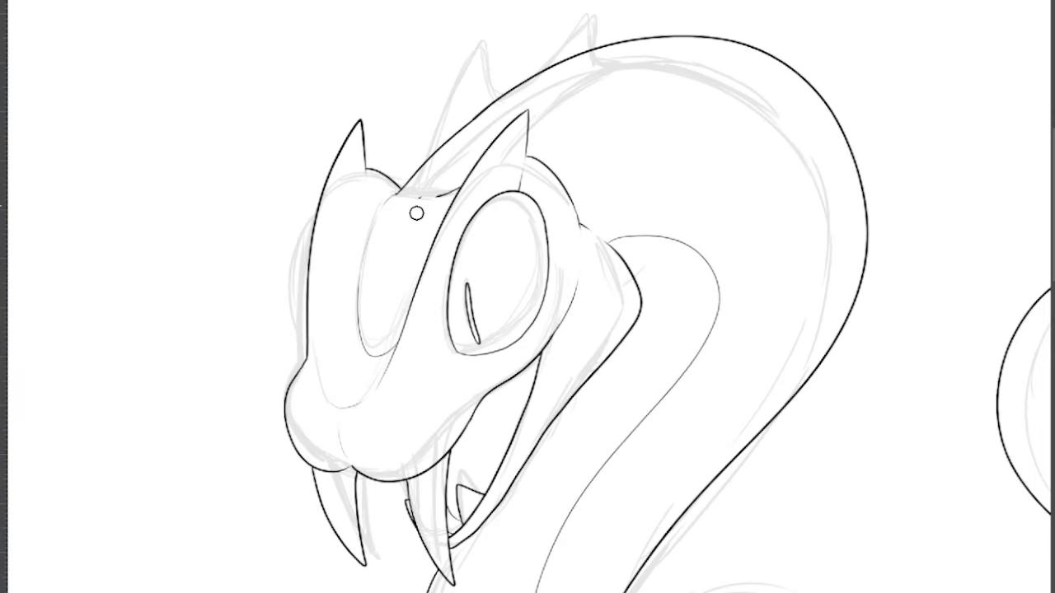
pyautogui.keyDown('alt'); pyautogui.click(609, 297); pyautogui.keyUp('alt')
pyautogui.moveTo(946, 423); pyautogui.dragTo(945, 509)
pyautogui.keyDown('alt'); pyautogui.click(867, 389); pyautogui.keyUp('alt')
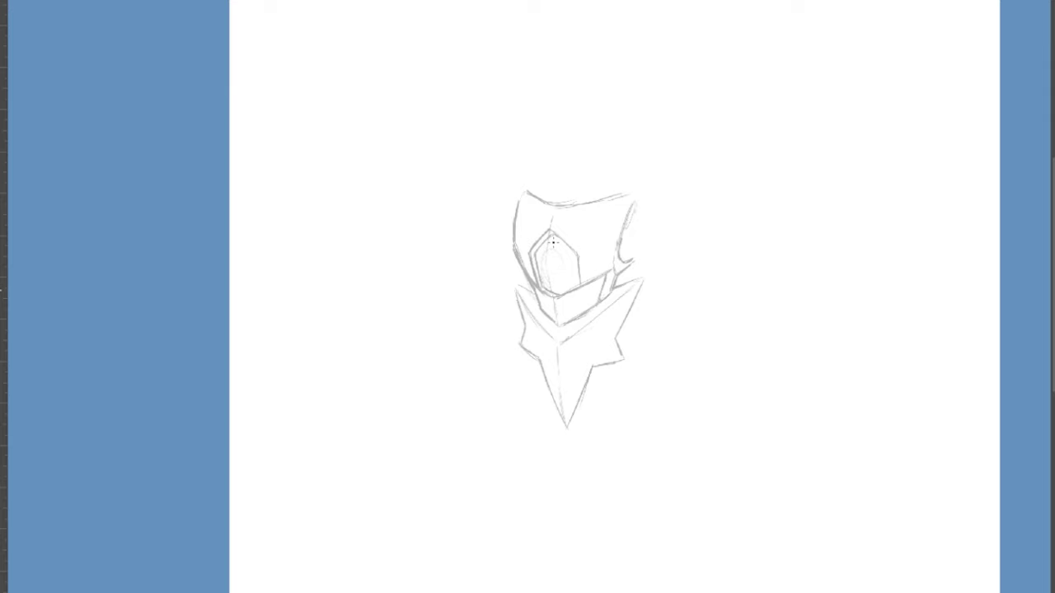
# - Sketch a slit-pupil eye inside the armored head's gem frame and redraw the head's curved top edge
pyautogui.moveTo(553, 243); pyautogui.dragTo(552, 244)
pyautogui.moveTo(549, 252); pyautogui.dragTo(551, 280)
pyautogui.moveTo(525, 195); pyautogui.dragTo(570, 206)
pyautogui.moveTo(568, 205); pyautogui.dragTo(638, 190)
pyautogui.moveTo(522, 194); pyautogui.dragTo(566, 205)
pyautogui.press('e')
pyautogui.moveTo(526, 190); pyautogui.dragTo(542, 197)
pyautogui.moveTo(567, 198); pyautogui.dragTo(613, 192)
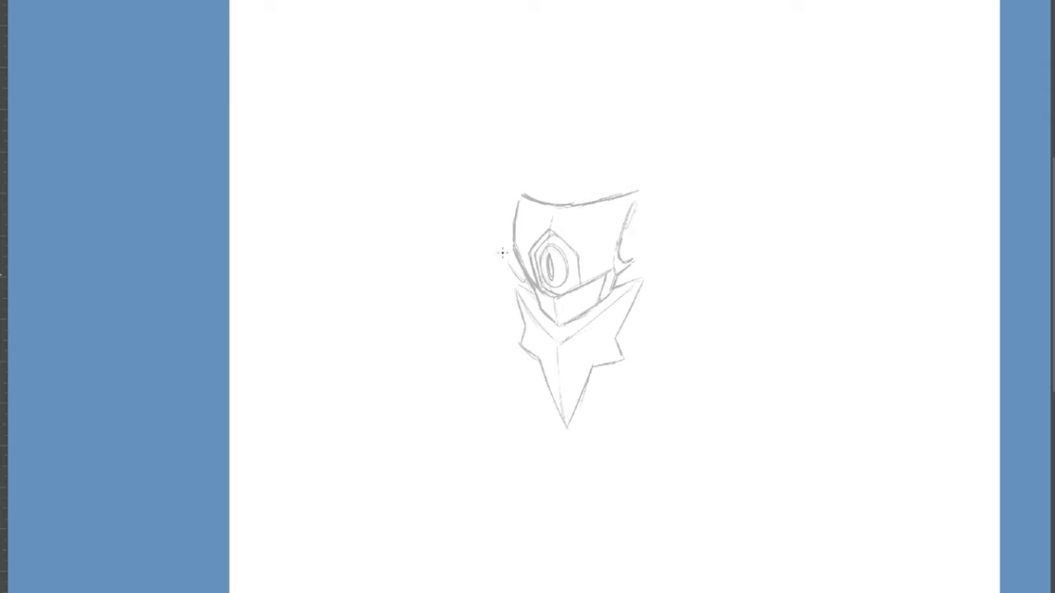
# - Sketch tall pointed side plates on both sides of the armored head, tidying the overlapping lines
pyautogui.moveTo(501, 253); pyautogui.dragTo(533, 202)
pyautogui.moveTo(502, 157); pyautogui.dragTo(522, 281)
pyautogui.moveTo(611, 245)
pyautogui.mouseDown()
pyautogui.moveTo(619, 280)
pyautogui.moveTo(662, 154)
pyautogui.mouseUp()
pyautogui.moveTo(620, 282); pyautogui.dragTo(651, 261)
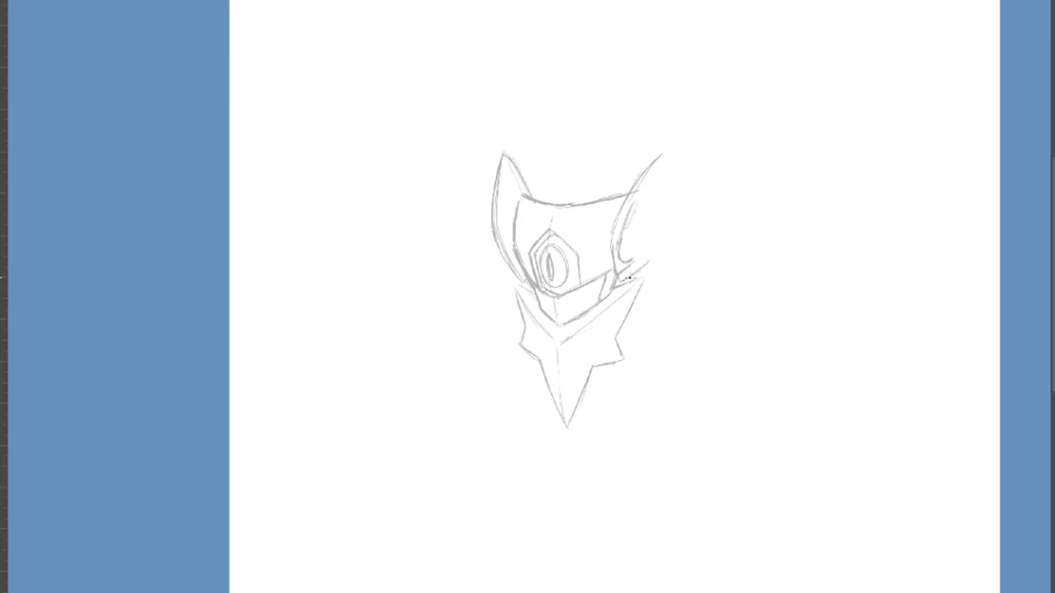
pyautogui.moveTo(662, 155); pyautogui.dragTo(622, 281)
pyautogui.moveTo(623, 198)
pyautogui.mouseDown()
pyautogui.moveTo(616, 277)
pyautogui.moveTo(629, 200)
pyautogui.mouseUp()
pyautogui.press('e')
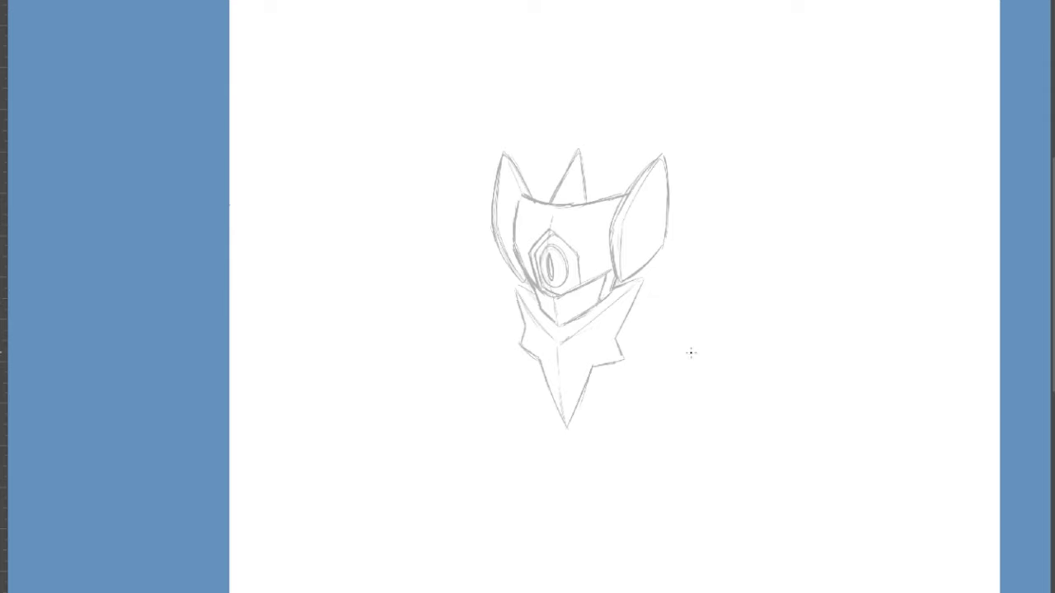
# - Select the chest plate sketch below the armored head, scale it down and release the selection
pyautogui.moveTo(652, 206)
pyautogui.mouseDown()
pyautogui.moveTo(634, 267)
pyautogui.moveTo(655, 206)
pyautogui.mouseUp()
pyautogui.press('l')
pyautogui.moveTo(504, 284)
pyautogui.mouseDown()
pyautogui.moveTo(599, 310)
pyautogui.moveTo(505, 286)
pyautogui.mouseUp()
pyautogui.hotkey('ctrl', 't')
pyautogui.moveTo(648, 442); pyautogui.dragTo(604, 387)
pyautogui.press('Return')
pyautogui.hotkey('ctrl', 'd')
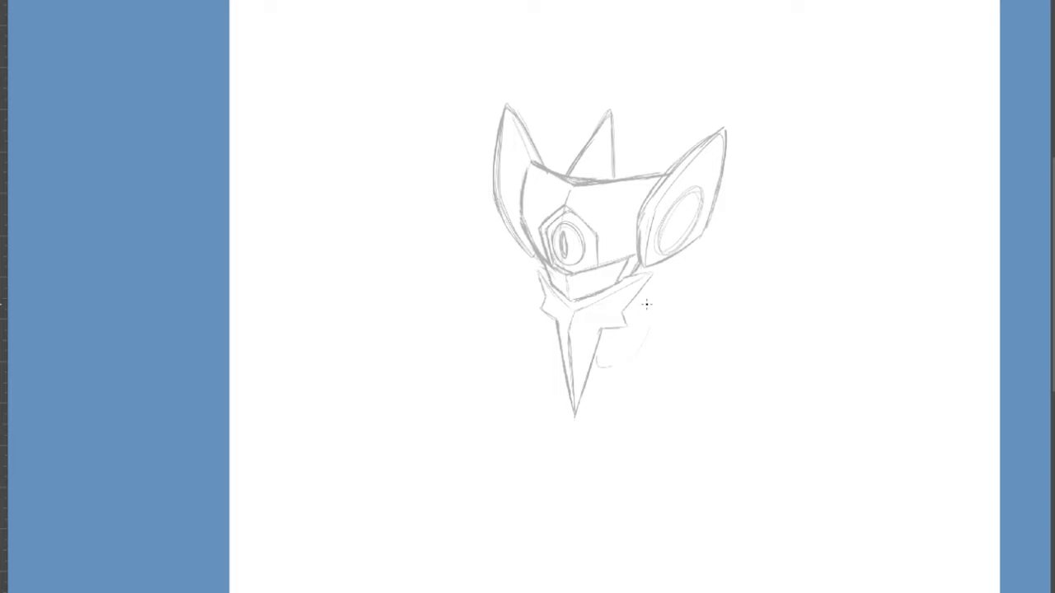
# - Sketch a rounded shoulder with a pointed spike on each side of the chest plate and enlarge the creature sketch
pyautogui.moveTo(647, 304); pyautogui.dragTo(660, 375)
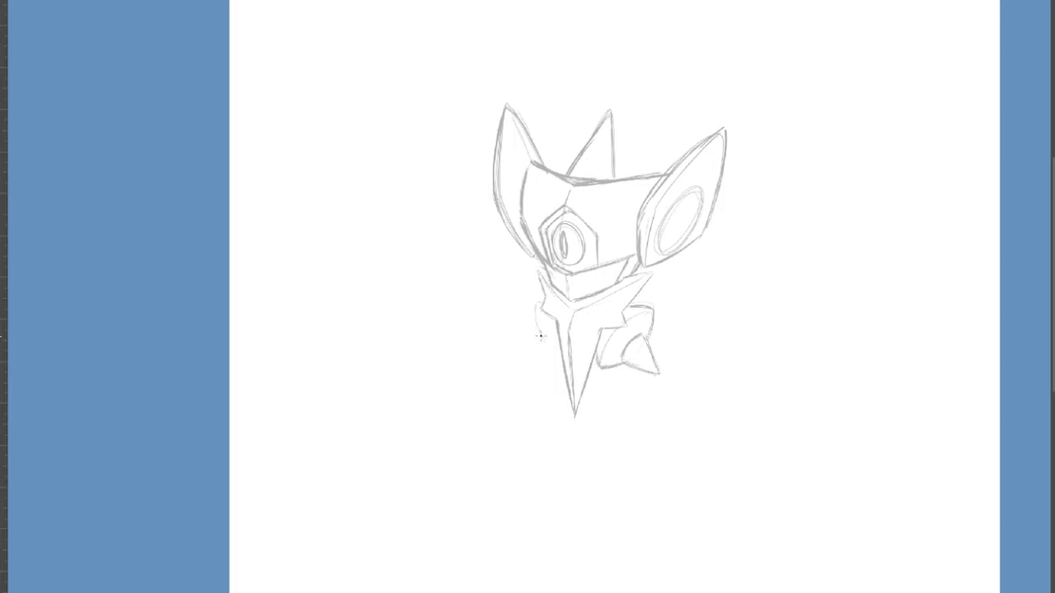
pyautogui.moveTo(540, 336); pyautogui.dragTo(536, 337)
pyautogui.hotkey('ctrl', '-')
pyautogui.hotkey('ctrl', 't')
pyautogui.moveTo(733, 401); pyautogui.dragTo(762, 440)
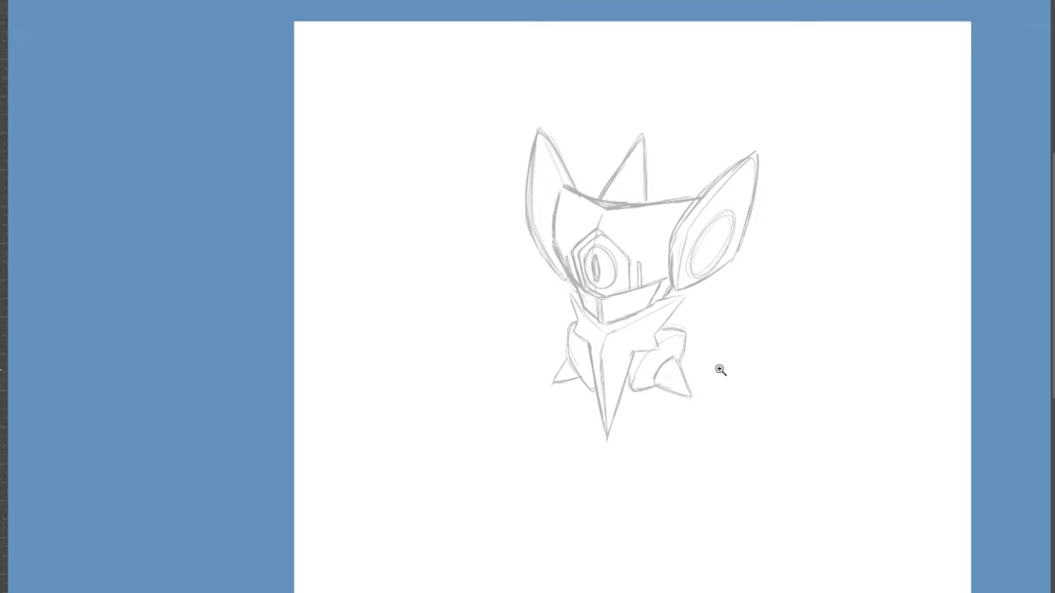
pyautogui.press('Return')
pyautogui.hotkey('ctrl', '+')
# - Sketch a horned snake head with an open fanged jaw and slit eye beside the armored creature
pyautogui.moveTo(405, 341); pyautogui.dragTo(439, 259)
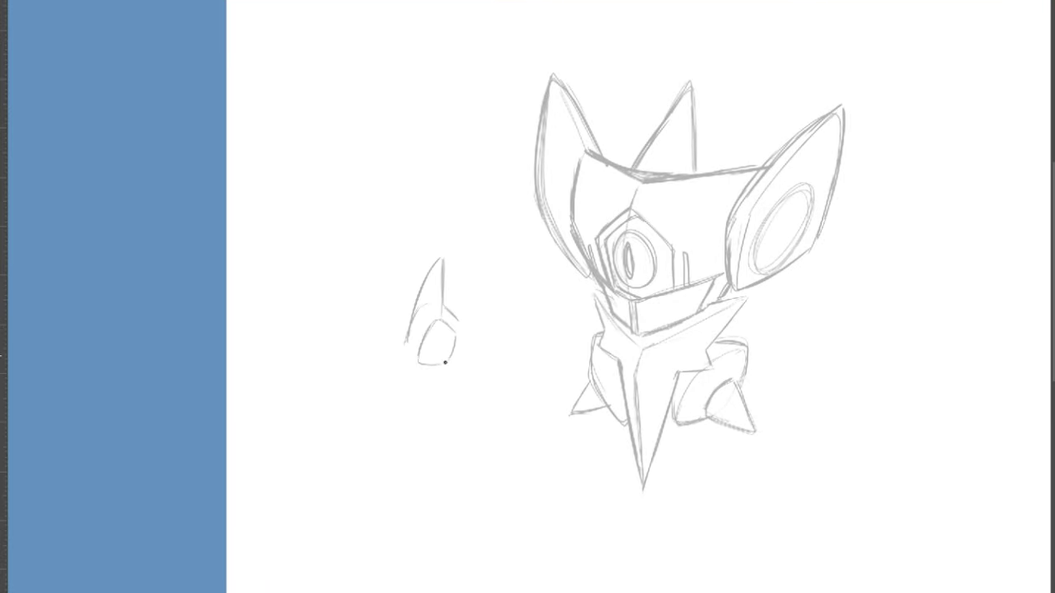
pyautogui.moveTo(405, 350); pyautogui.dragTo(396, 321)
pyautogui.moveTo(383, 395); pyautogui.dragTo(460, 333)
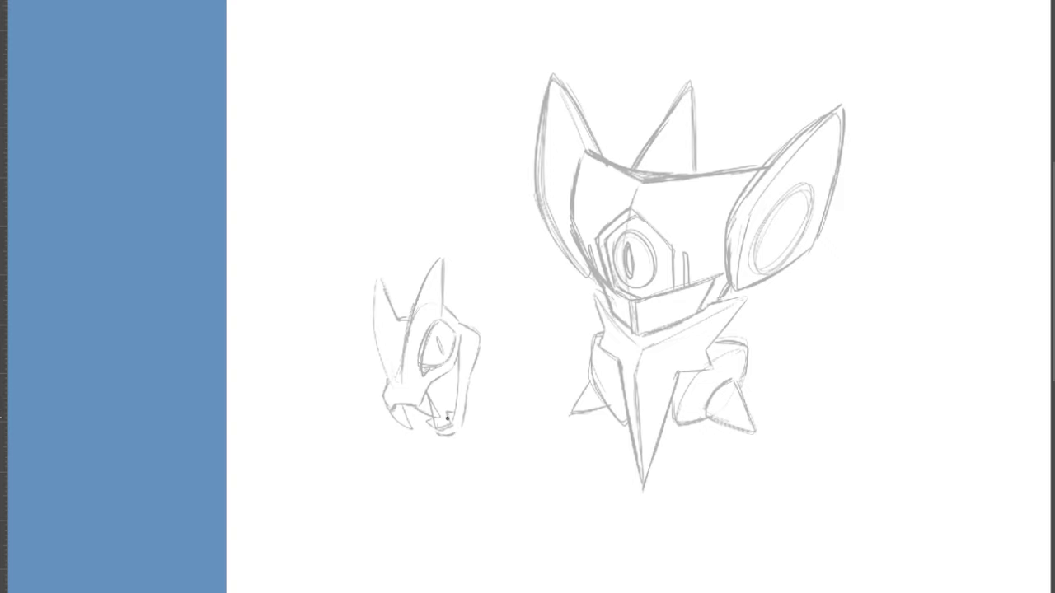
pyautogui.moveTo(447, 418); pyautogui.dragTo(443, 387)
# - Select the snake head, mirror, enlarge and tilt it, and place it close to the armored creature's shoulder
pyautogui.moveTo(485, 414)
pyautogui.mouseDown()
pyautogui.moveTo(447, 240)
pyautogui.moveTo(490, 424)
pyautogui.mouseUp()
pyautogui.hotkey('ctrl', 't')
pyautogui.moveTo(533, 243); pyautogui.dragTo(580, 141)
pyautogui.moveTo(561, 313); pyautogui.dragTo(550, 392)
pyautogui.moveTo(631, 354); pyautogui.dragTo(618, 324)
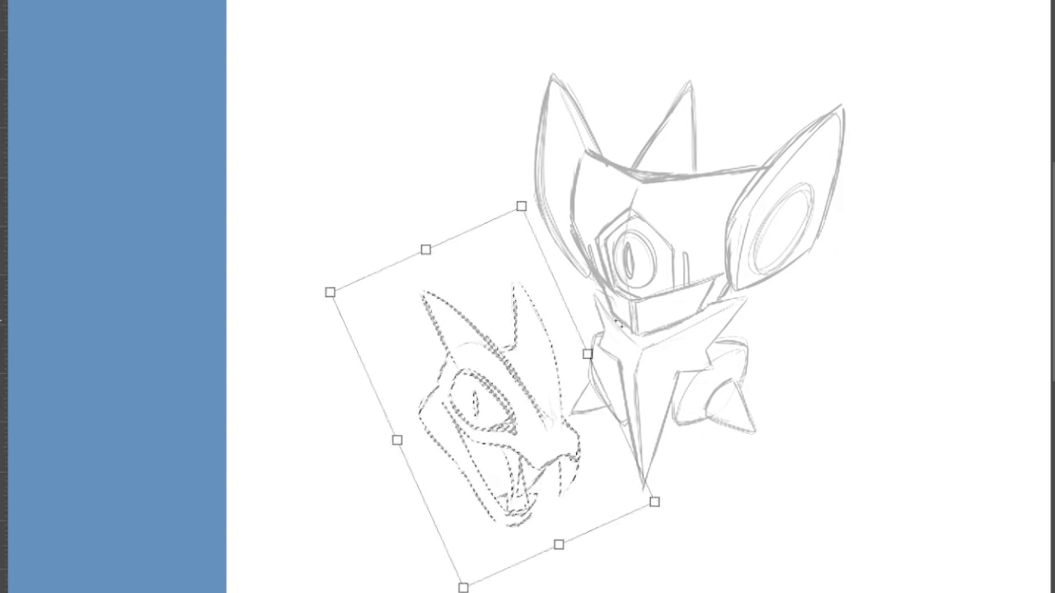
pyautogui.press('Return')
pyautogui.hotkey('ctrl', 'd')
# - Sketch a thick arching neck joining the snake head to the nearest side plate of the armored head
pyautogui.moveTo(447, 147)
pyautogui.mouseDown()
pyautogui.moveTo(444, 456)
pyautogui.moveTo(528, 166)
pyautogui.mouseUp()
pyautogui.moveTo(476, 149)
pyautogui.mouseDown()
pyautogui.moveTo(338, 247)
pyautogui.moveTo(530, 171)
pyautogui.mouseUp()
pyautogui.moveTo(473, 223)
pyautogui.mouseDown()
pyautogui.moveTo(437, 336)
pyautogui.moveTo(564, 252)
pyautogui.moveTo(440, 341)
pyautogui.mouseUp()
pyautogui.moveTo(411, 283); pyautogui.dragTo(536, 202)
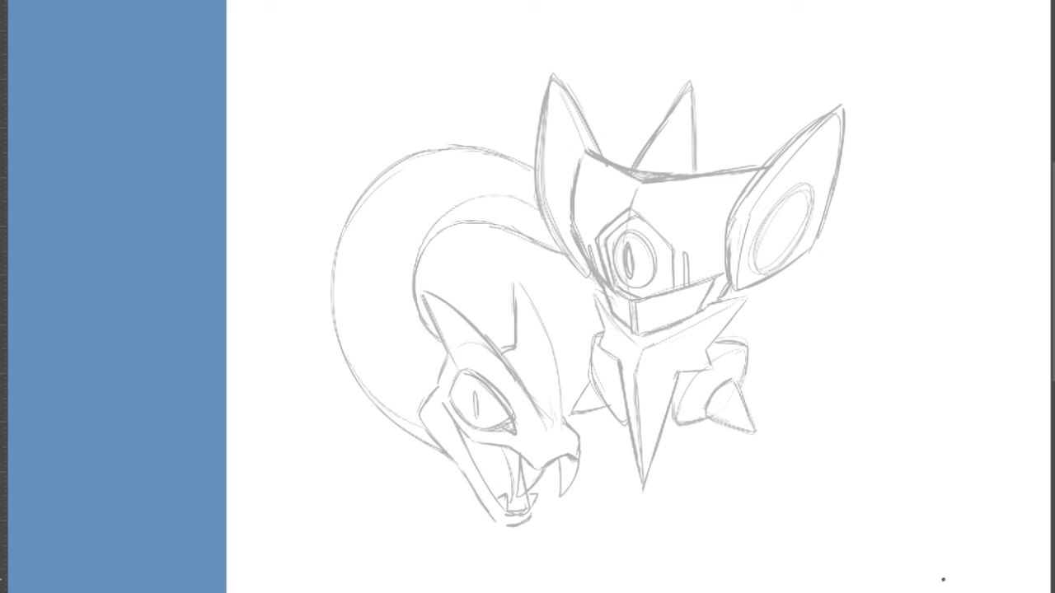
# - Erase the snake head's eye and extend its brow backward into a jagged pointed cheek plate
pyautogui.press('e')
pyautogui.moveTo(461, 381)
pyautogui.mouseDown()
pyautogui.moveTo(501, 410)
pyautogui.moveTo(489, 417)
pyautogui.mouseUp()
pyautogui.press('b')
pyautogui.moveTo(450, 359)
pyautogui.mouseDown()
pyautogui.moveTo(468, 390)
pyautogui.moveTo(420, 362)
pyautogui.mouseUp()
pyautogui.press('b')
pyautogui.moveTo(420, 363); pyautogui.dragTo(493, 422)
pyautogui.moveTo(445, 346); pyautogui.dragTo(453, 362)
pyautogui.press('e')
pyautogui.moveTo(458, 369); pyautogui.dragTo(478, 407)
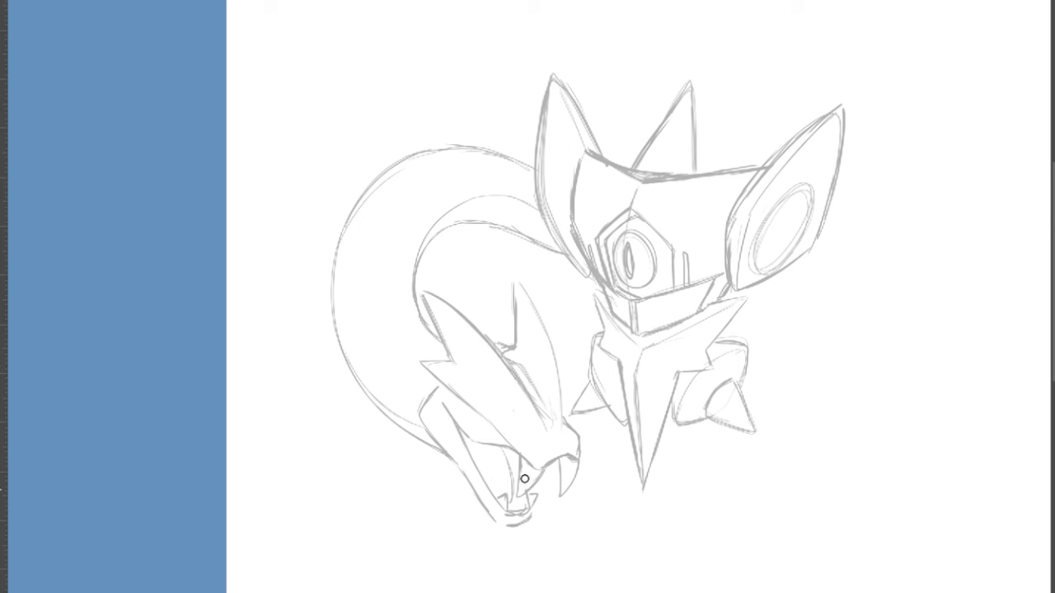
# - Sketch a second snake head with a wide-open mouth, long fangs and a spiked brow on the creature's other side
pyautogui.keyDown('alt'); pyautogui.click(827, 371); pyautogui.keyUp('alt')
pyautogui.keyDown('ctrl'); pyautogui.click(941, 275); pyautogui.keyUp('ctrl')
pyautogui.moveTo(1053, 274); pyautogui.dragTo(1053, 316)
pyautogui.press('b')
pyautogui.moveTo(761, 364); pyautogui.dragTo(814, 492)
pyautogui.moveTo(854, 416); pyautogui.dragTo(811, 498)
pyautogui.moveTo(849, 394); pyautogui.dragTo(820, 357)
pyautogui.moveTo(793, 418)
pyautogui.mouseDown()
pyautogui.moveTo(765, 323)
pyautogui.moveTo(820, 323)
pyautogui.mouseUp()
pyautogui.moveTo(750, 355); pyautogui.dragTo(776, 402)
pyautogui.moveTo(798, 356); pyautogui.dragTo(812, 396)
pyautogui.moveTo(775, 460); pyautogui.dragTo(787, 490)
pyautogui.moveTo(804, 469); pyautogui.dragTo(808, 476)
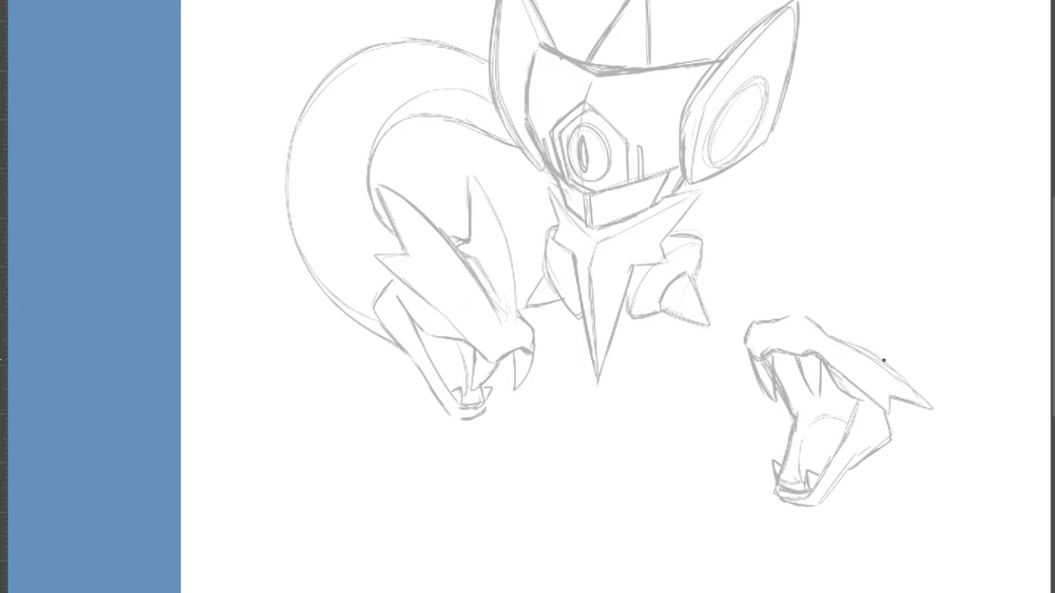
# - Select the second snake head, tilt it and move it above the armored head's larger side plate
pyautogui.moveTo(952, 441); pyautogui.dragTo(947, 449)
pyautogui.hotkey('ctrl', 't')
pyautogui.moveTo(898, 385); pyautogui.dragTo(873, 76)
pyautogui.scroll(3, 873, 124)
pyautogui.moveTo(857, 395); pyautogui.dragTo(762, 238)
pyautogui.moveTo(838, 339); pyautogui.dragTo(884, 391)
pyautogui.moveTo(901, 173); pyautogui.dragTo(898, 207)
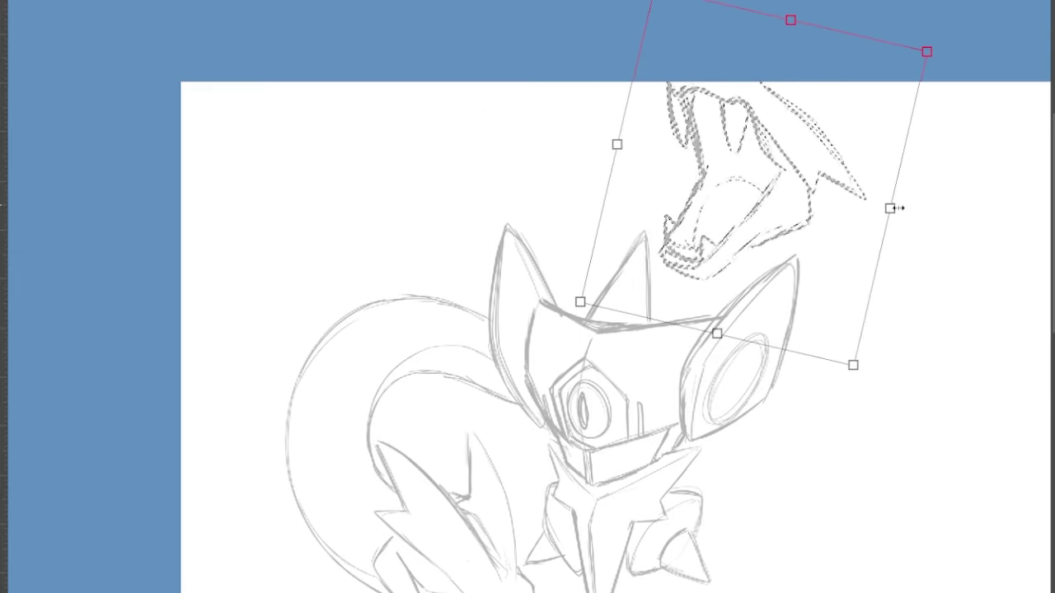
pyautogui.press('Return')
pyautogui.moveTo(814, 326)
pyautogui.mouseDown()
pyautogui.moveTo(716, 301)
pyautogui.moveTo(814, 326)
pyautogui.mouseUp()
pyautogui.scroll(-3, 643, 329)
pyautogui.moveTo(243, 318); pyautogui.dragTo(636, 347)
pyautogui.hotkey('ctrl', 't')
pyautogui.hotkey('ctrl', 'd')
# - Sketch a thick looping neck from the second snake head into the side plate's socket and erase overlapping lines
pyautogui.moveTo(733, 227)
pyautogui.mouseDown()
pyautogui.moveTo(772, 238)
pyautogui.moveTo(746, 130)
pyautogui.mouseUp()
pyautogui.moveTo(717, 303); pyautogui.dragTo(881, 73)
pyautogui.moveTo(866, 38); pyautogui.dragTo(881, 55)
pyautogui.moveTo(950, 244); pyautogui.dragTo(870, 364)
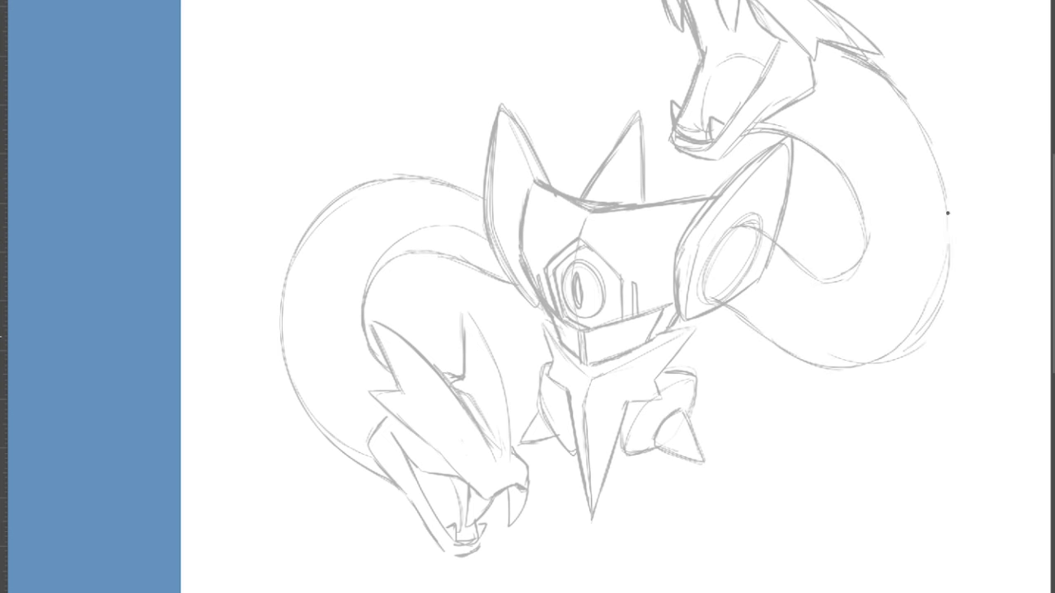
pyautogui.moveTo(949, 214); pyautogui.dragTo(855, 367)
pyautogui.scroll(2, 739, 356)
pyautogui.scroll(2, 935, 266)
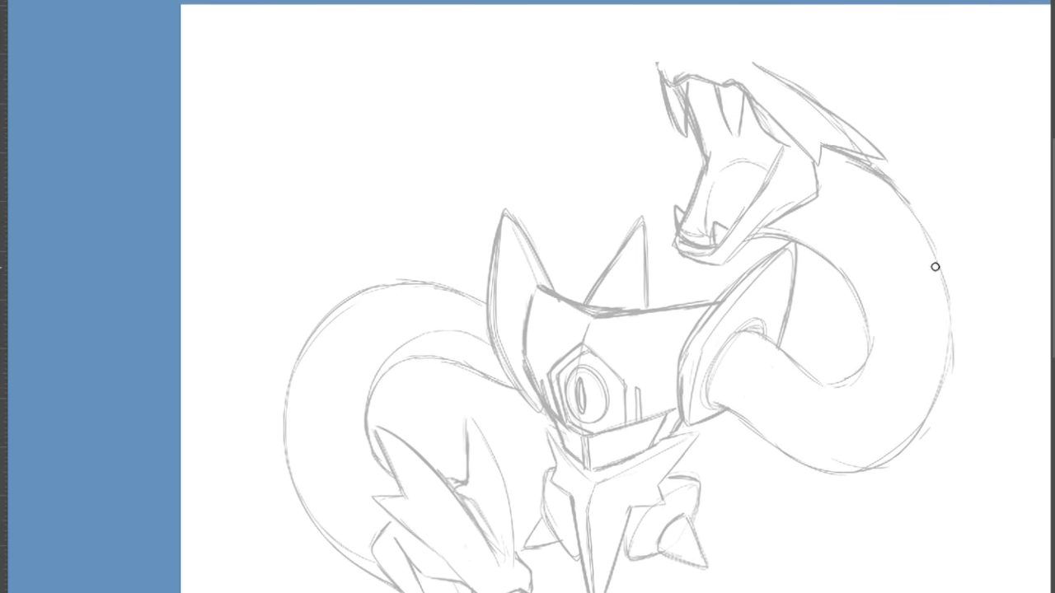
pyautogui.scroll(-3, 739, 302)
pyautogui.moveTo(712, 294); pyautogui.dragTo(739, 302)
# - Enlarge the whole creature sketch and reposition it on the canvas
pyautogui.scroll(-2, 873, 216)
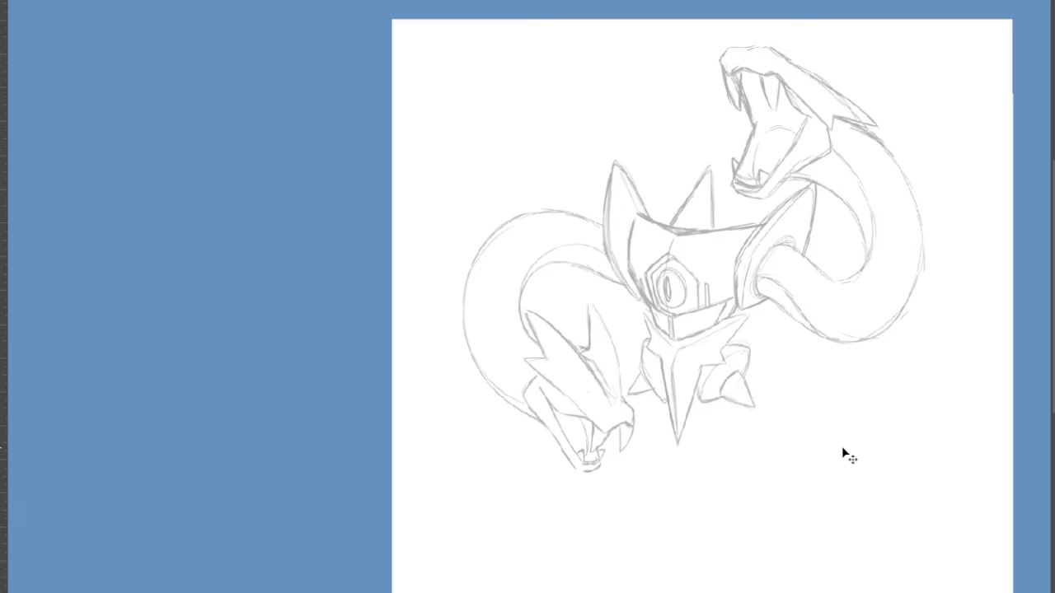
pyautogui.hotkey('ctrl', 't')
pyautogui.moveTo(924, 476); pyautogui.dragTo(992, 540)
pyautogui.moveTo(931, 518); pyautogui.dragTo(905, 532)
pyautogui.press('Return')
pyautogui.scroll(-1, 841, 442)
pyautogui.scroll(1, 842, 441)
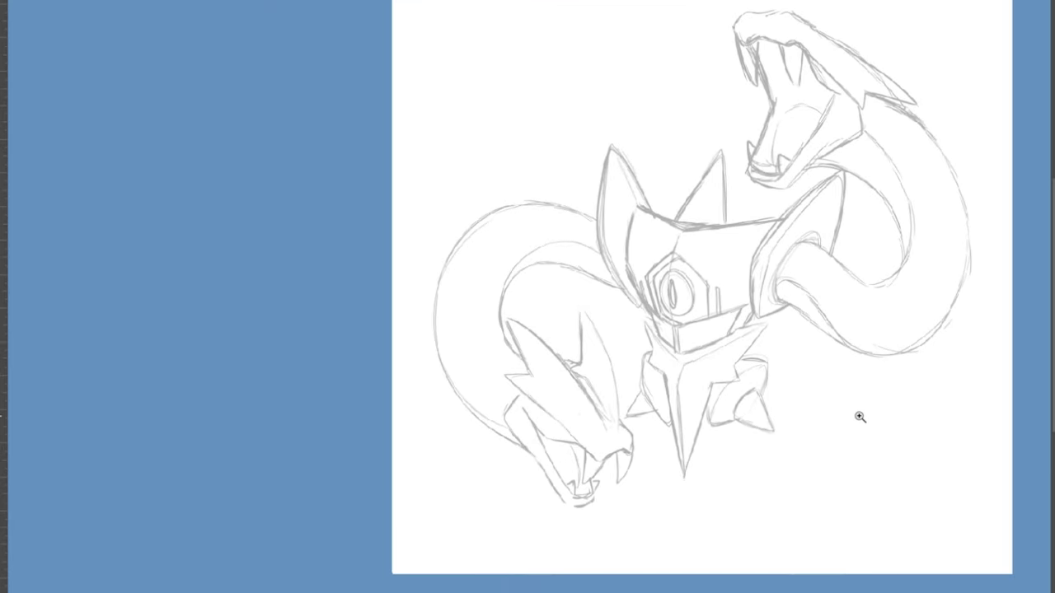
pyautogui.scroll(-1, 831, 286)
# - Fade the sketch to 40% opacity and ink the gem frame, side slots and lower edge of the armored head
pyautogui.press('v')
pyautogui.scroll(2, 831, 288)
pyautogui.scroll(-1, 836, 306)
pyautogui.press('4')
pyautogui.press('b')
pyautogui.scroll(3, 827, 313)
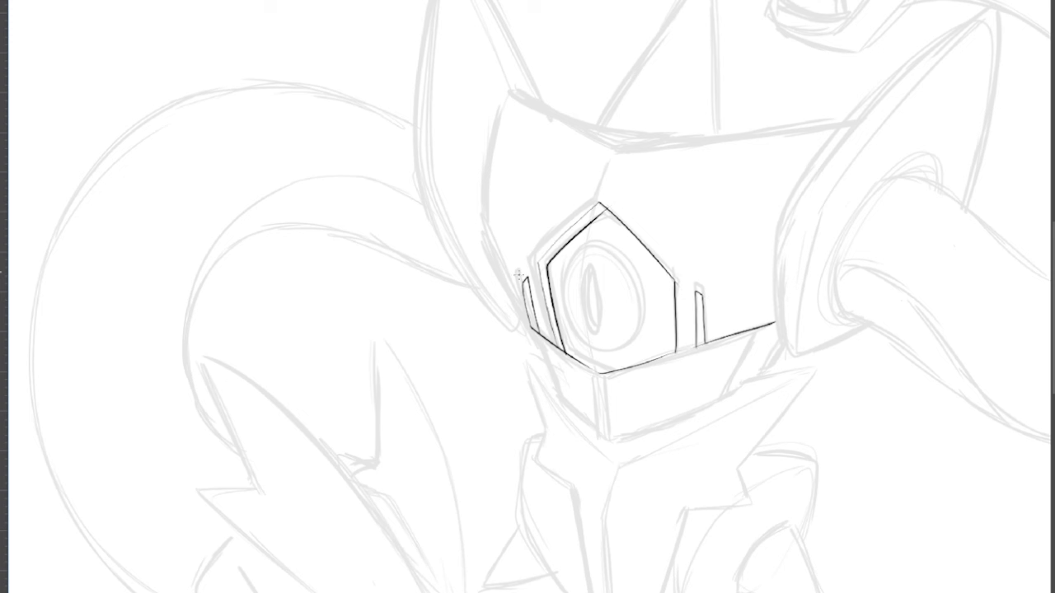
# - Ink the armored head's curved top edge and the central pointed spike behind it
pyautogui.moveTo(617, 151); pyautogui.dragTo(890, 123)
pyautogui.scroll(3, 890, 122)
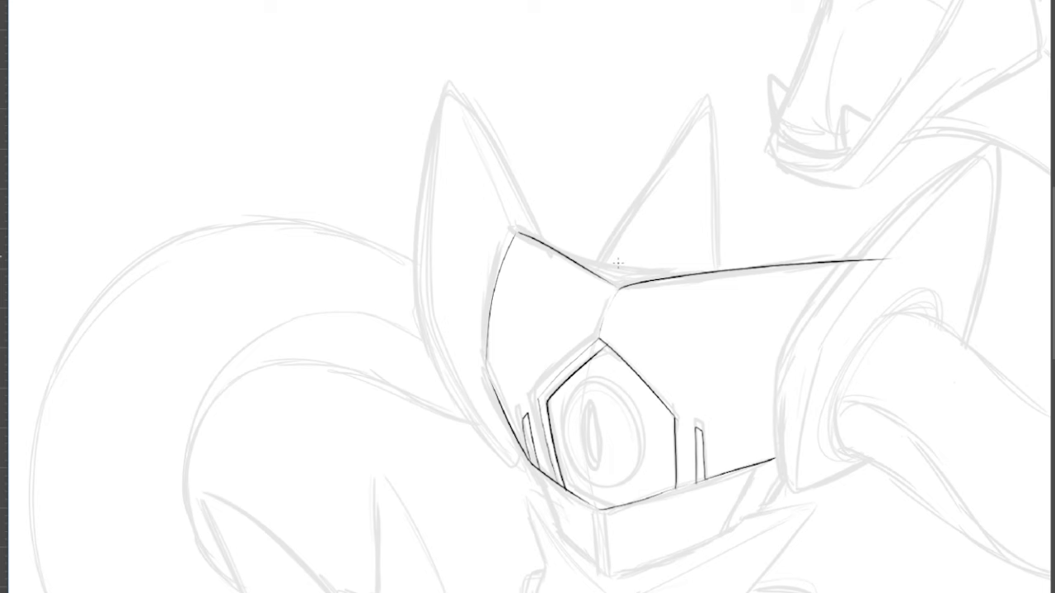
pyautogui.moveTo(591, 272); pyautogui.dragTo(739, 85)
pyautogui.moveTo(716, 270); pyautogui.dragTo(716, 110)
# - Ink the jaw plate below the gem frame and the V-shaped upper edges of the chest plate
pyautogui.scroll(-4, 710, 100)
pyautogui.moveTo(537, 282); pyautogui.dragTo(625, 403)
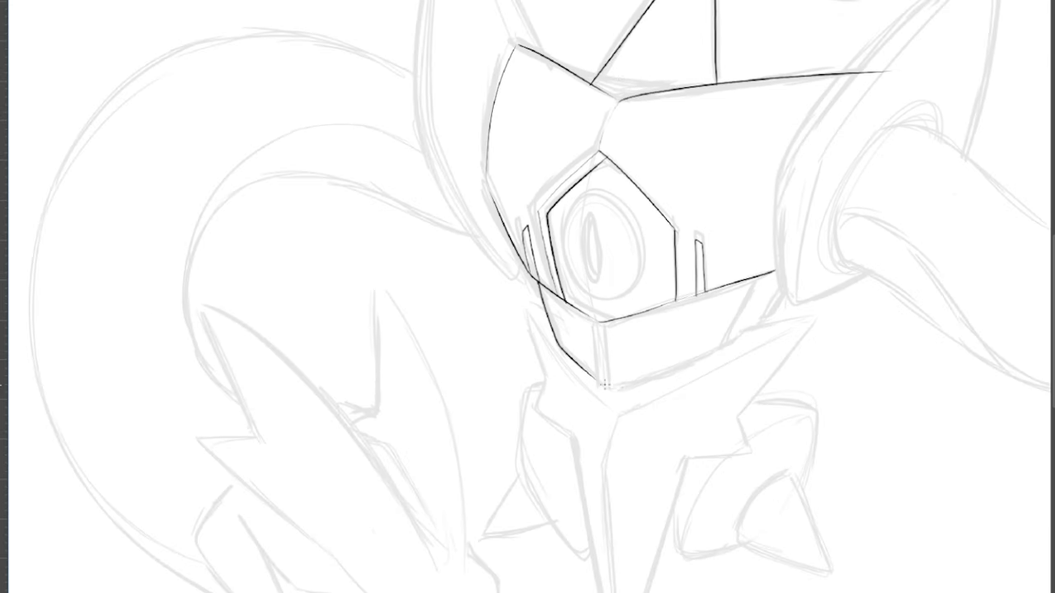
pyautogui.moveTo(609, 322); pyautogui.dragTo(616, 387)
pyautogui.scroll(3, 616, 387)
pyautogui.scroll(-7, 617, 388)
pyautogui.moveTo(523, 216)
pyautogui.mouseDown()
pyautogui.moveTo(624, 320)
pyautogui.moveTo(812, 228)
pyautogui.moveTo(613, 331)
pyautogui.mouseUp()
pyautogui.hotkey('ctrl', 'z')
pyautogui.hotkey('ctrl', 'z')
pyautogui.moveTo(603, 320); pyautogui.dragTo(826, 213)
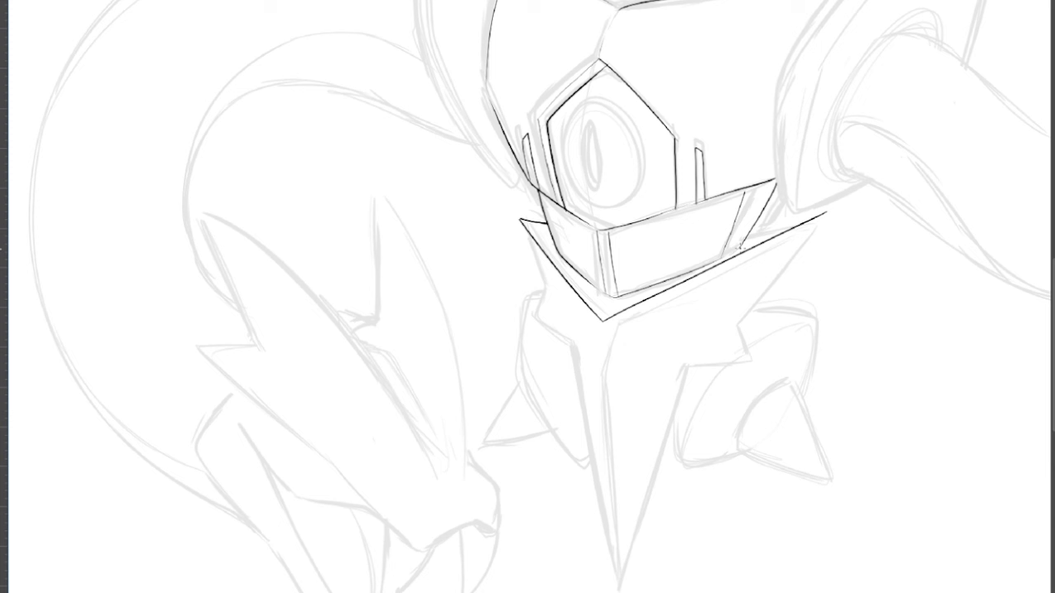
# - Ink the jagged outline of the chest plate down to its long pointed tip
pyautogui.moveTo(602, 322); pyautogui.dragTo(619, 582)
pyautogui.hotkey('ctrl', 'z')
pyautogui.moveTo(601, 371); pyautogui.dragTo(618, 580)
pyautogui.moveTo(572, 344)
pyautogui.mouseDown()
pyautogui.moveTo(620, 580)
pyautogui.moveTo(694, 348)
pyautogui.mouseUp()
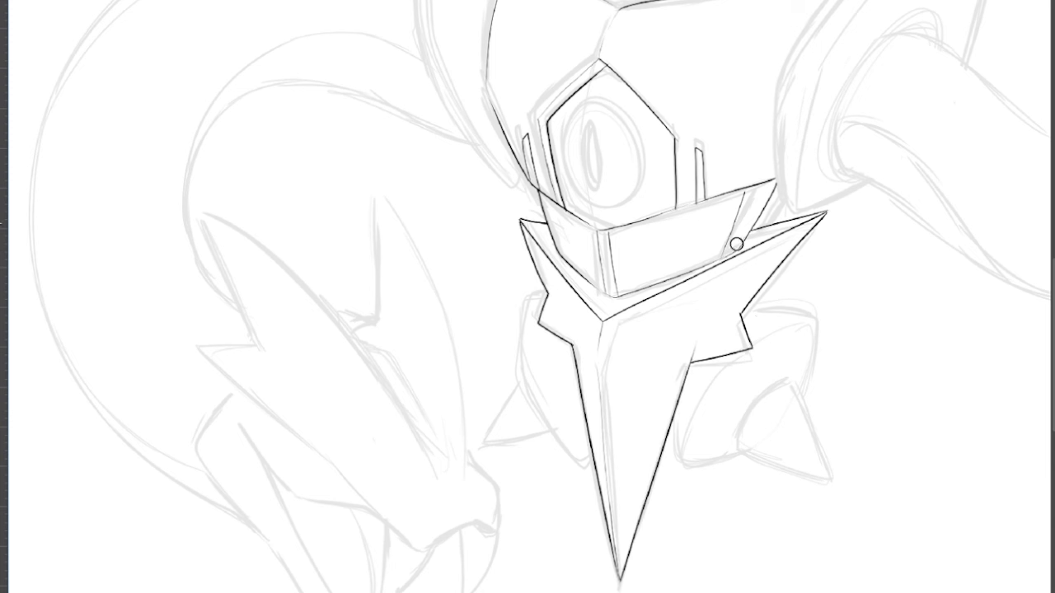
pyautogui.moveTo(810, 309); pyautogui.dragTo(796, 309)
# - Ink the rounded shoulders and their pointed spikes on both sides of the chest plate
pyautogui.scroll(2, 796, 309)
pyautogui.scroll(-3, 796, 309)
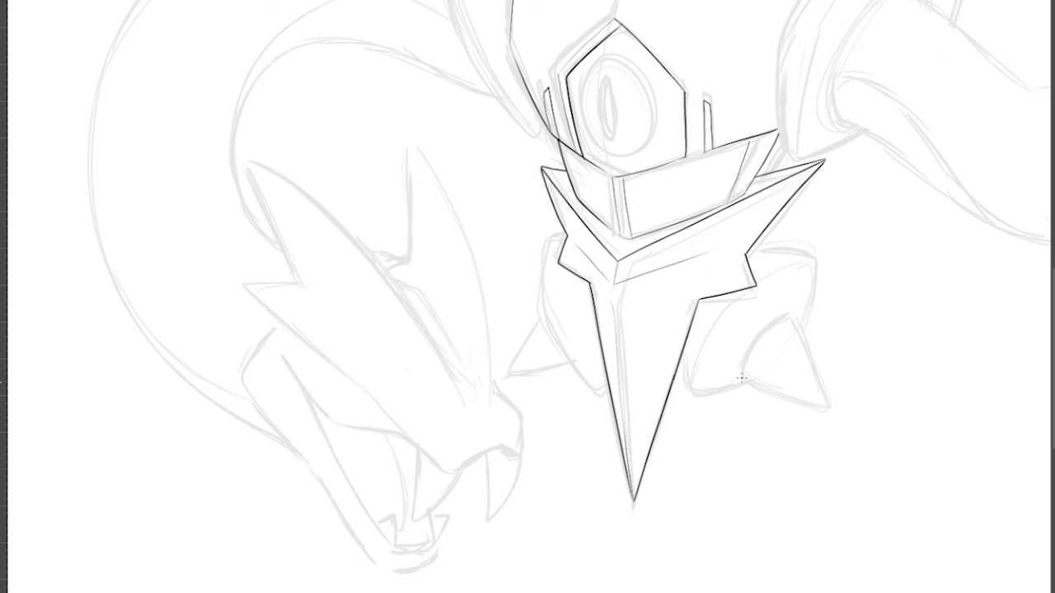
pyautogui.moveTo(567, 235); pyautogui.dragTo(548, 234)
pyautogui.moveTo(549, 234); pyautogui.dragTo(591, 401)
pyautogui.moveTo(591, 401); pyautogui.dragTo(610, 389)
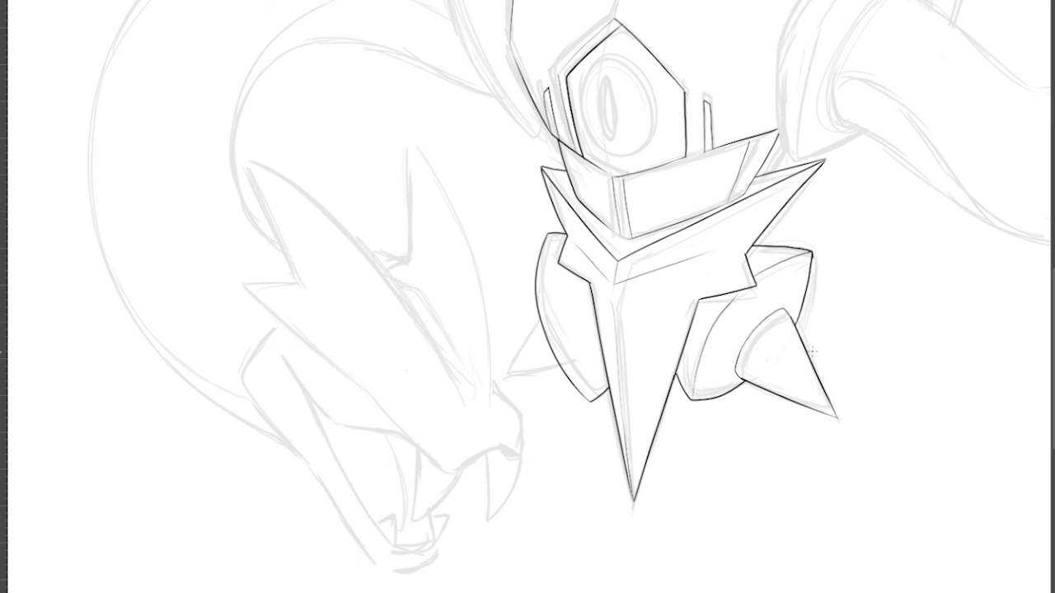
pyautogui.scroll(2, 602, 452)
pyautogui.moveTo(759, 323); pyautogui.dragTo(746, 332)
# - Ink the armored head's narrower side plate, redrawing its outline with a taller pointed tip
pyautogui.scroll(5, 602, 330)
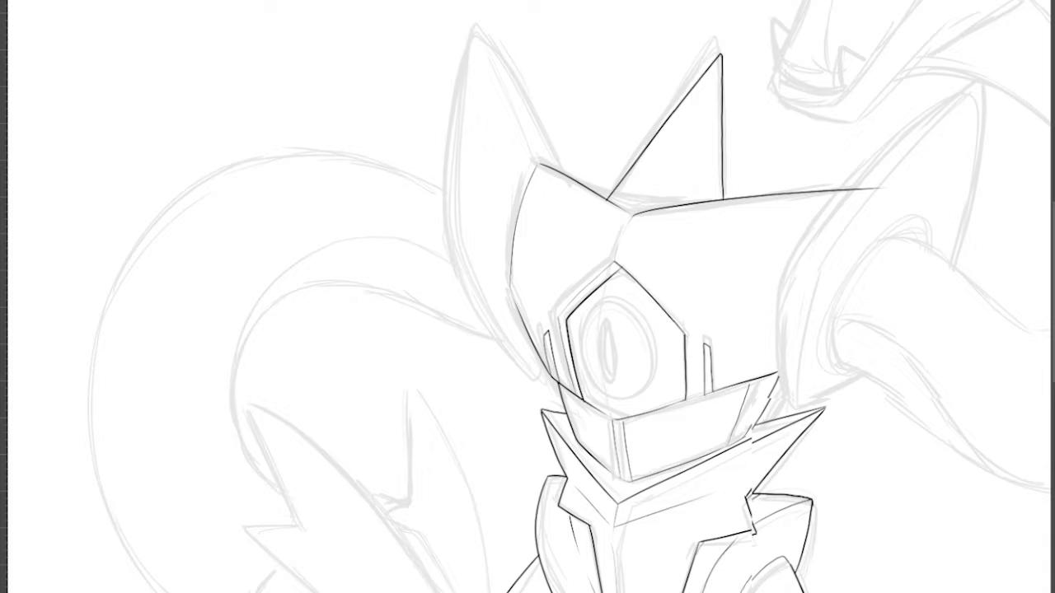
pyautogui.moveTo(484, 62); pyautogui.dragTo(533, 411)
pyautogui.moveTo(532, 411); pyautogui.dragTo(545, 398)
pyautogui.moveTo(485, 62)
pyautogui.mouseDown()
pyautogui.moveTo(571, 205)
pyautogui.moveTo(529, 407)
pyautogui.mouseUp()
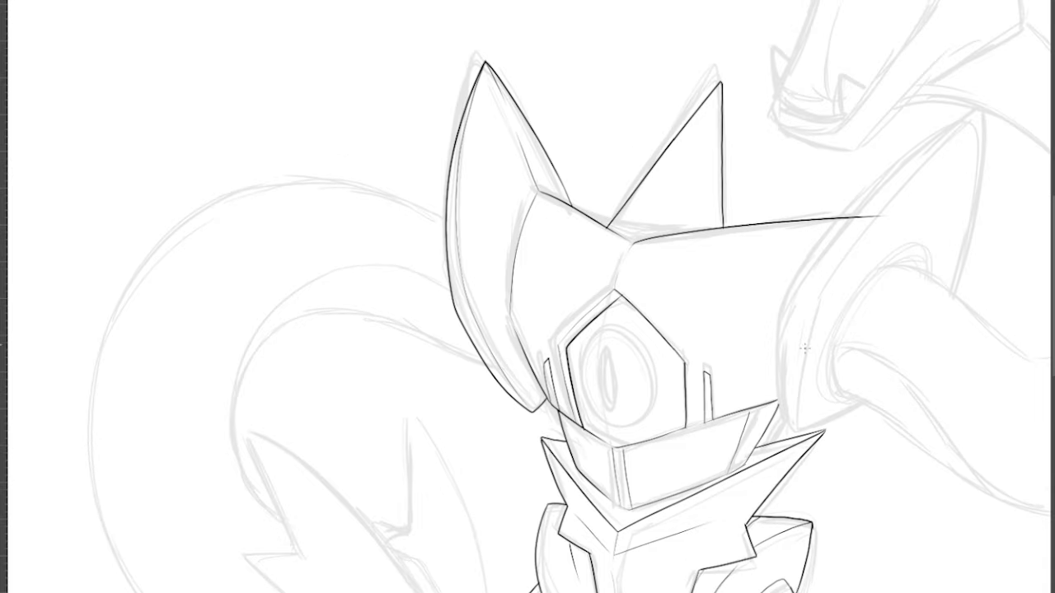
pyautogui.hscroll(5, 805, 349)
pyautogui.hotkey('ctrl', 'z')
pyautogui.hotkey('ctrl', 'z')
pyautogui.hotkey('ctrl', 'z')
pyautogui.hotkey('ctrl', 'z')
pyautogui.moveTo(249, 2)
pyautogui.mouseDown()
pyautogui.moveTo(339, 401)
pyautogui.moveTo(365, 206)
pyautogui.mouseUp()
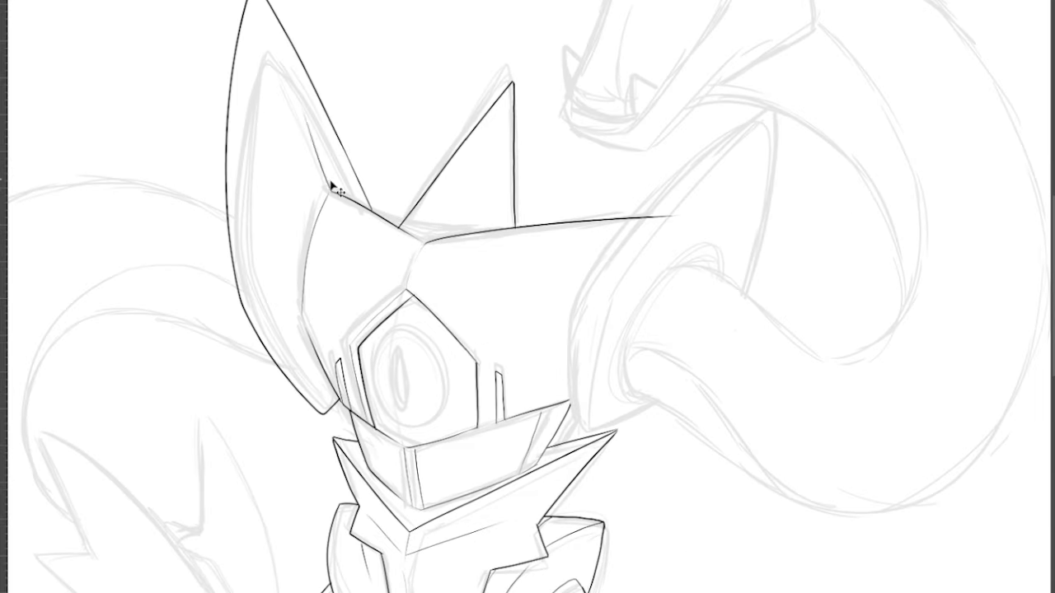
# - Ink the larger side plate with a long pointed tip and an inner edge line
pyautogui.scroll(2, 849, 107)
pyautogui.moveTo(849, 104)
pyautogui.mouseDown()
pyautogui.moveTo(576, 504)
pyautogui.moveTo(849, 104)
pyautogui.mouseUp()
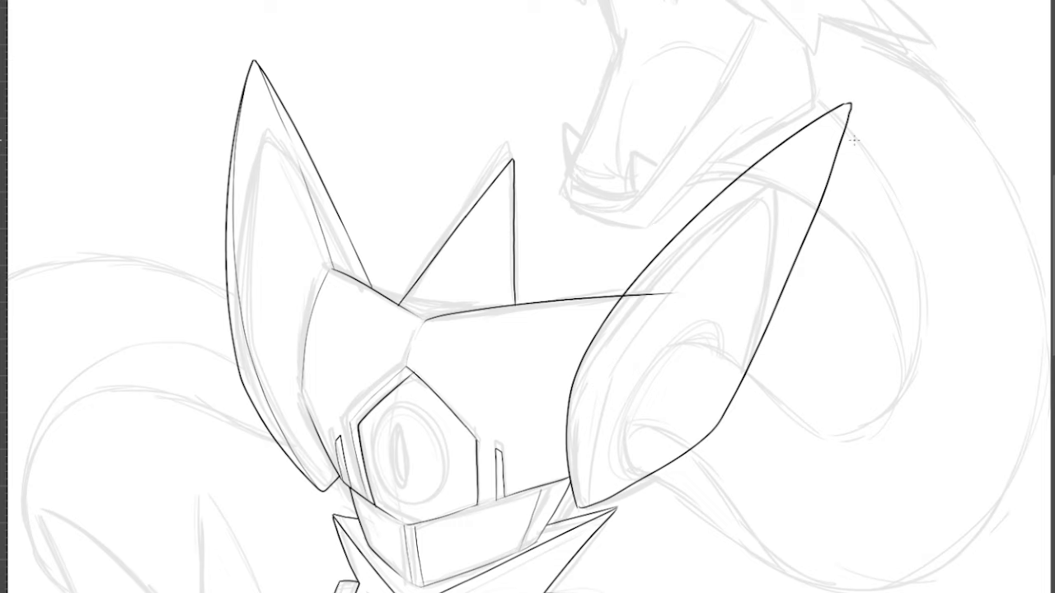
pyautogui.moveTo(645, 323); pyautogui.dragTo(848, 107)
# - Ink a round eye with a narrow slit pupil inside the armored head's gem frame
pyautogui.scroll(-2, 727, 353)
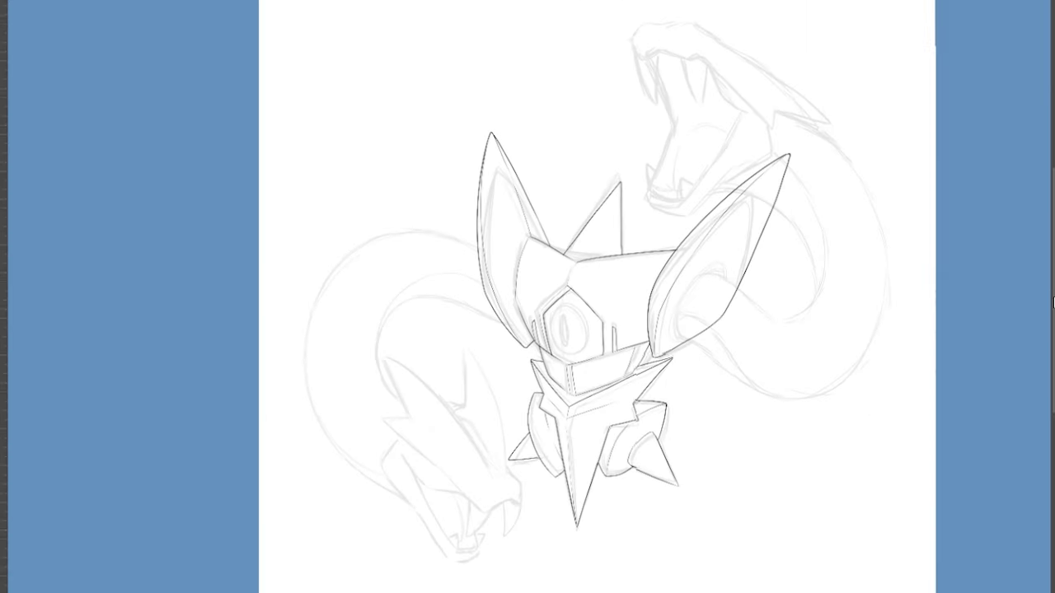
pyautogui.scroll(3, 602, 303)
pyautogui.moveTo(458, 310); pyautogui.dragTo(562, 440)
pyautogui.click(722, 136)
pyautogui.hotkey('ctrl', 'shift', 'a')
pyautogui.scroll(3, 496, 419)
pyautogui.moveTo(499, 299); pyautogui.dragTo(499, 429)
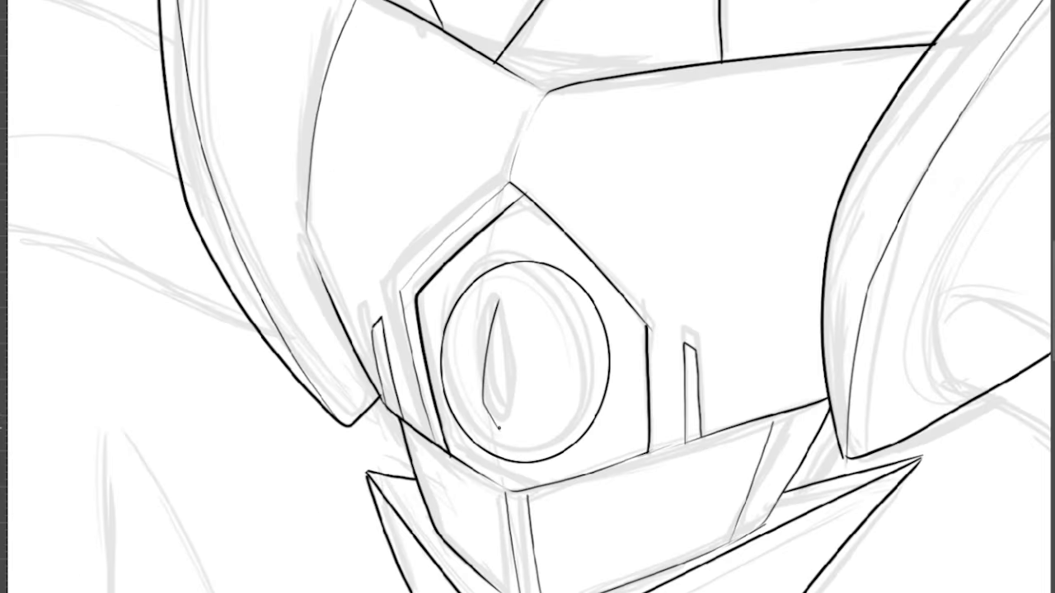
# - Ink the lower snake head's brow, snout and two tall horns
pyautogui.scroll(-4, 618, 378)
pyautogui.scroll(2, 440, 512)
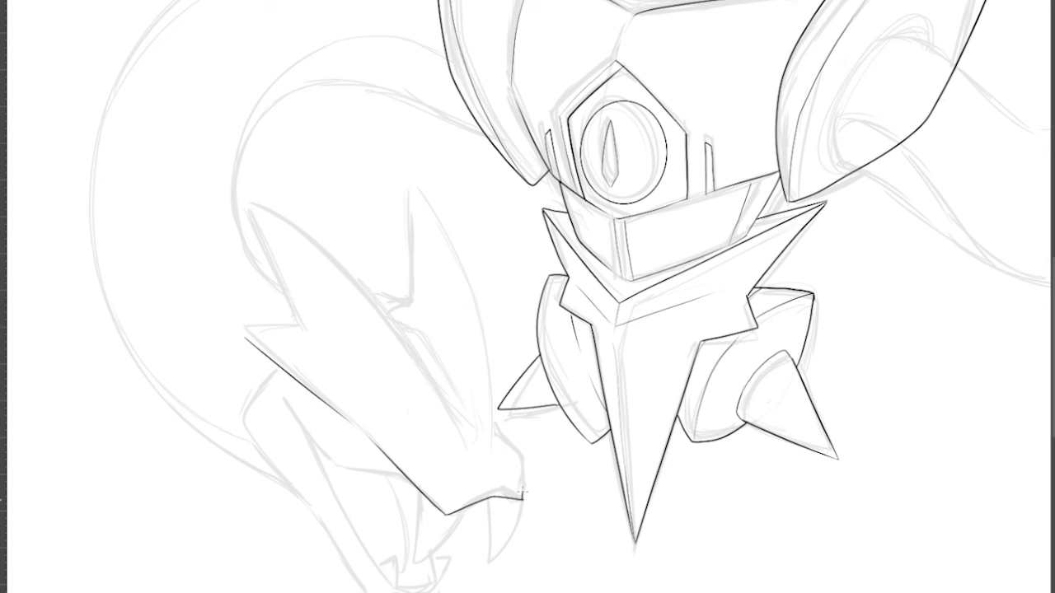
pyautogui.moveTo(521, 493)
pyautogui.mouseDown()
pyautogui.moveTo(409, 295)
pyautogui.moveTo(449, 404)
pyautogui.mouseUp()
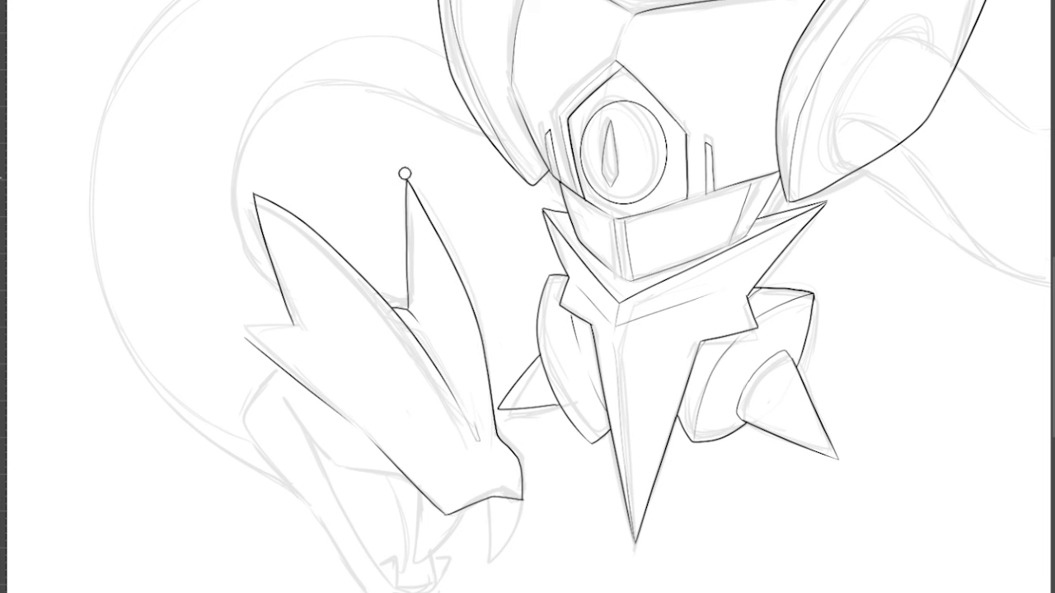
# - Ink the lower snake head's open jaw, fangs, lower teeth and mouth interior
pyautogui.scroll(-3, 278, 366)
pyautogui.moveTo(278, 236); pyautogui.dragTo(401, 482)
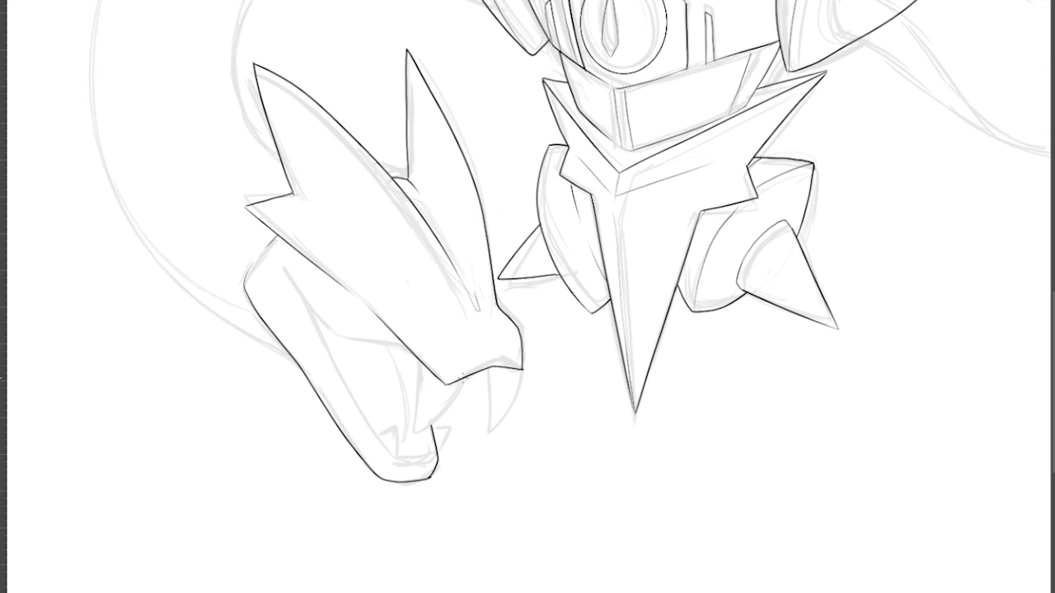
pyautogui.moveTo(423, 373); pyautogui.dragTo(424, 364)
pyautogui.moveTo(517, 370); pyautogui.dragTo(485, 430)
pyautogui.moveTo(486, 430); pyautogui.dragTo(487, 369)
pyautogui.moveTo(280, 262); pyautogui.dragTo(409, 351)
pyautogui.moveTo(309, 308)
pyautogui.mouseDown()
pyautogui.moveTo(432, 460)
pyautogui.moveTo(424, 457)
pyautogui.mouseUp()
pyautogui.moveTo(403, 439); pyautogui.dragTo(394, 349)
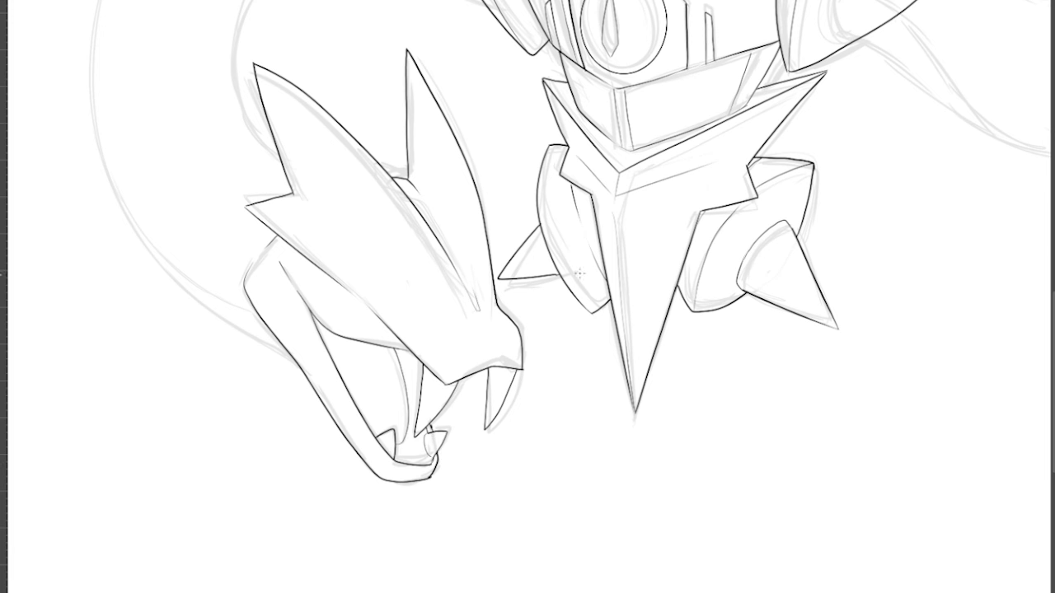
# - Ink the lower snake's arching neck, adding a raised ridge on its outer side and inner contour lines
pyautogui.scroll(5, 320, 279)
pyautogui.moveTo(275, 361); pyautogui.dragTo(447, 210)
pyautogui.hotkey('ctrl', 'z')
pyautogui.moveTo(239, 359); pyautogui.dragTo(438, 183)
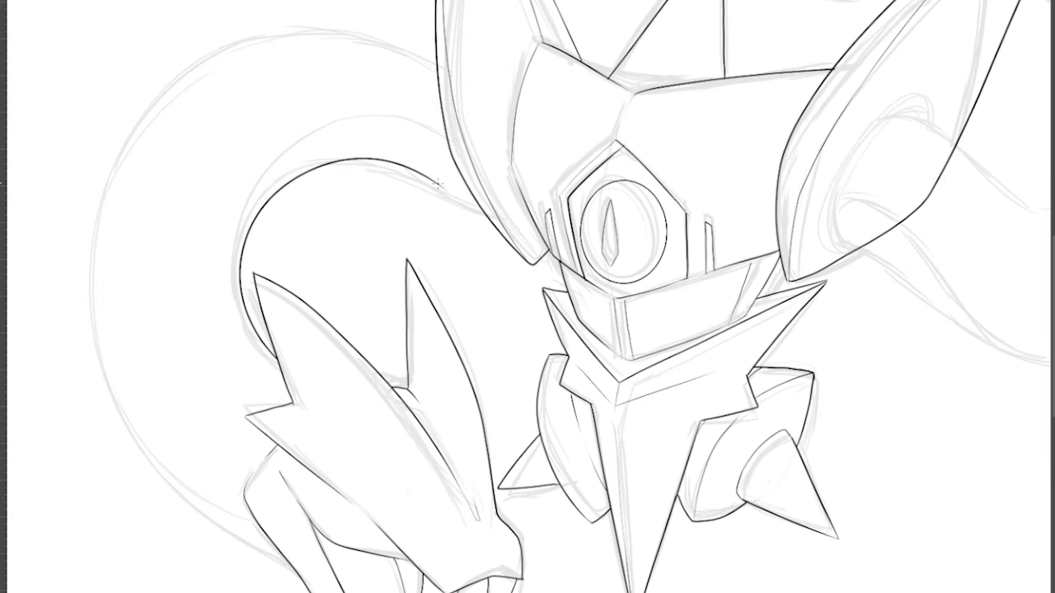
pyautogui.moveTo(281, 529); pyautogui.dragTo(435, 64)
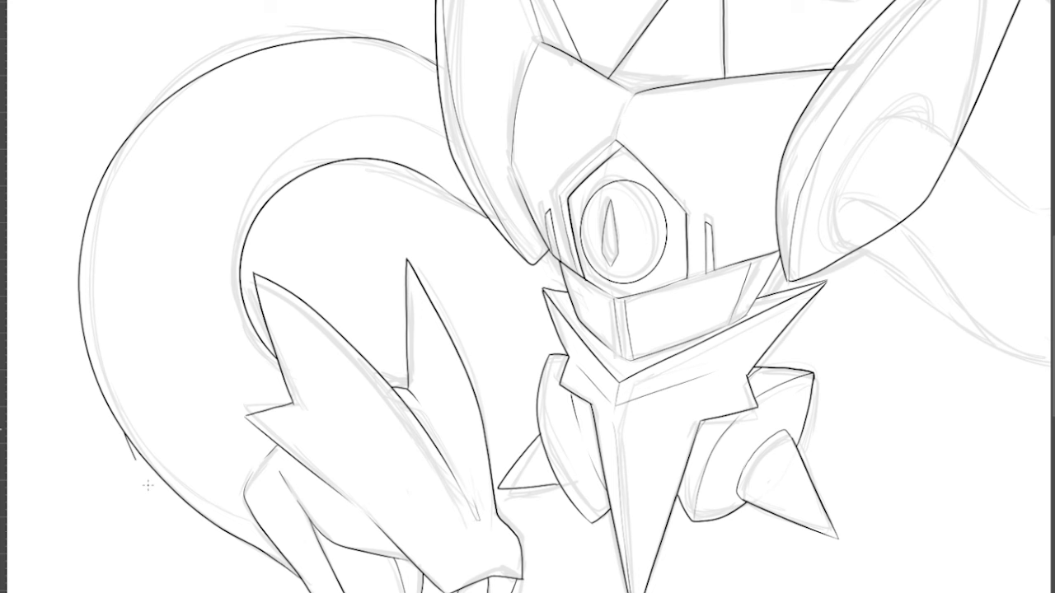
pyautogui.moveTo(241, 497); pyautogui.dragTo(76, 280)
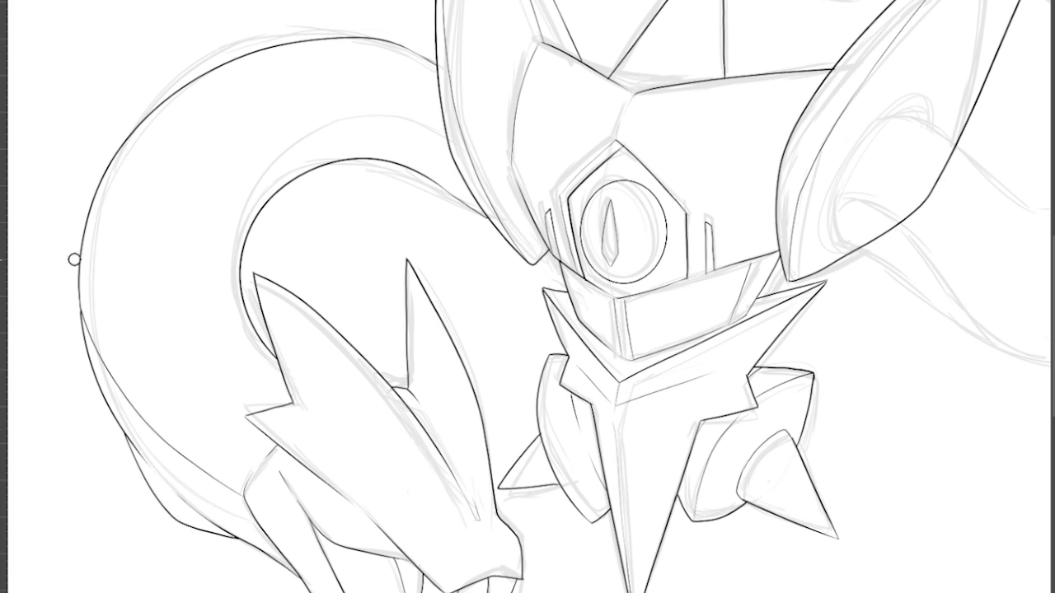
pyautogui.moveTo(234, 325); pyautogui.dragTo(445, 165)
# - Ink the upper snake head's snout, upper lip, mouth corner, long swept-back brow and pointed rear spikes
pyautogui.moveTo(528, 592); pyautogui.dragTo(659, 592)
pyautogui.hotkey('ctrl', '+')
pyautogui.moveTo(1052, 330); pyautogui.dragTo(1053, 231)
pyautogui.moveTo(254, 87)
pyautogui.mouseDown()
pyautogui.moveTo(442, 143)
pyautogui.moveTo(581, 284)
pyautogui.mouseUp()
pyautogui.moveTo(462, 145); pyautogui.dragTo(651, 362)
pyautogui.moveTo(628, 239); pyautogui.dragTo(639, 345)
pyautogui.moveTo(255, 91); pyautogui.dragTo(787, 277)
pyautogui.moveTo(633, 265); pyautogui.dragTo(756, 295)
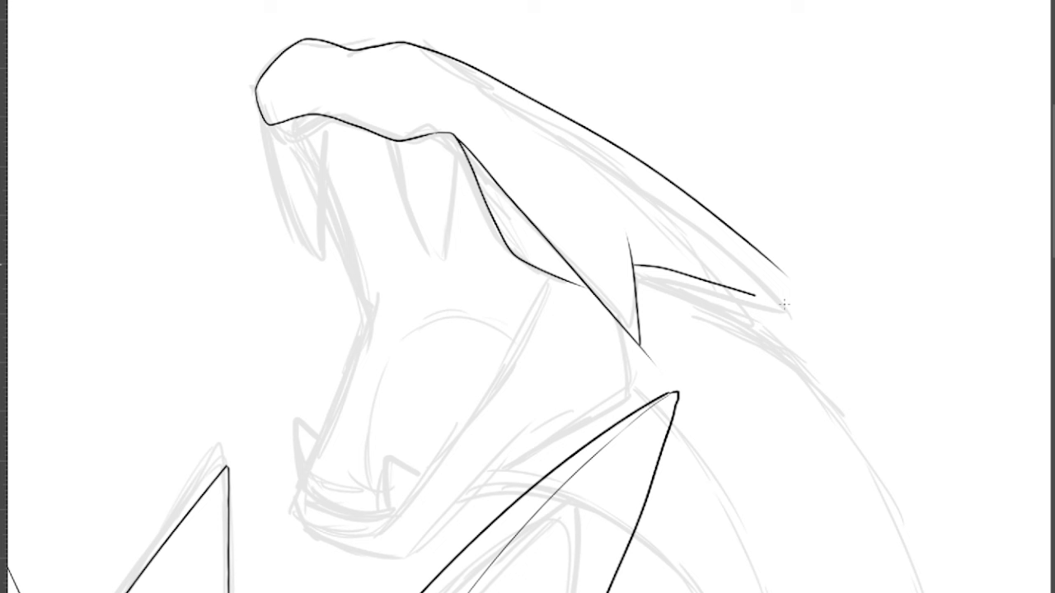
# - Ink the upper snake head's two long upper fangs and the inner edges of its open mouth
pyautogui.moveTo(557, 280); pyautogui.dragTo(394, 511)
pyautogui.moveTo(307, 495)
pyautogui.mouseDown()
pyautogui.moveTo(395, 512)
pyautogui.moveTo(326, 146)
pyautogui.moveTo(323, 169)
pyautogui.mouseUp()
pyautogui.hotkey('ctrl', 'z')
pyautogui.moveTo(267, 124); pyautogui.dragTo(322, 269)
pyautogui.moveTo(329, 117); pyautogui.dragTo(324, 268)
pyautogui.moveTo(392, 140); pyautogui.dragTo(437, 290)
pyautogui.moveTo(438, 290); pyautogui.dragTo(456, 148)
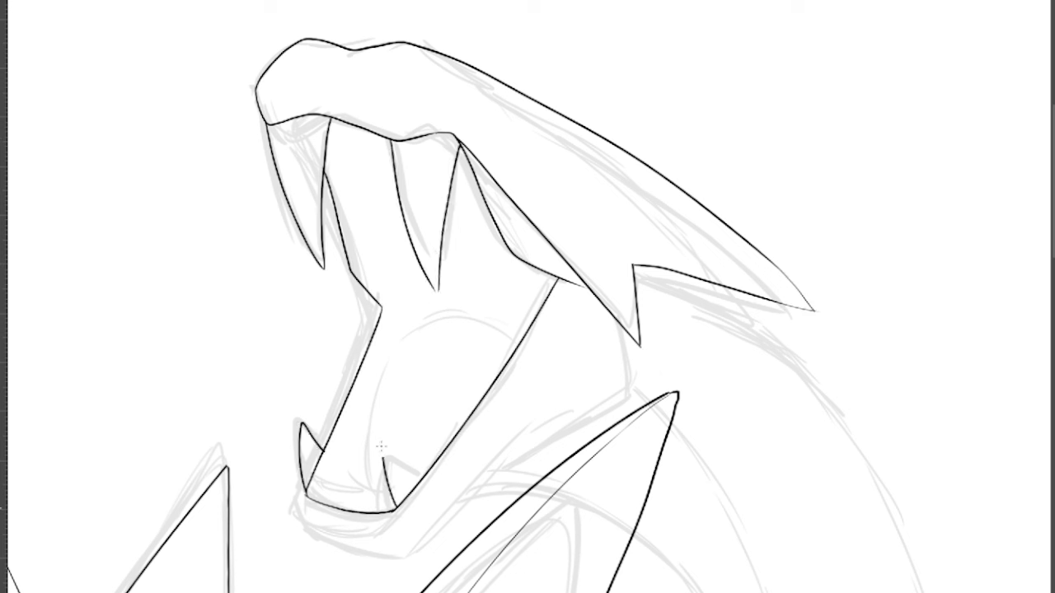
# - Ink the upper snake head's lower teeth, rounded tongue and lower jaw
pyautogui.moveTo(325, 451); pyautogui.dragTo(317, 500)
pyautogui.moveTo(367, 497)
pyautogui.mouseDown()
pyautogui.moveTo(479, 311)
pyautogui.moveTo(521, 341)
pyautogui.mouseUp()
pyautogui.moveTo(302, 497)
pyautogui.mouseDown()
pyautogui.moveTo(460, 500)
pyautogui.moveTo(619, 315)
pyautogui.mouseUp()
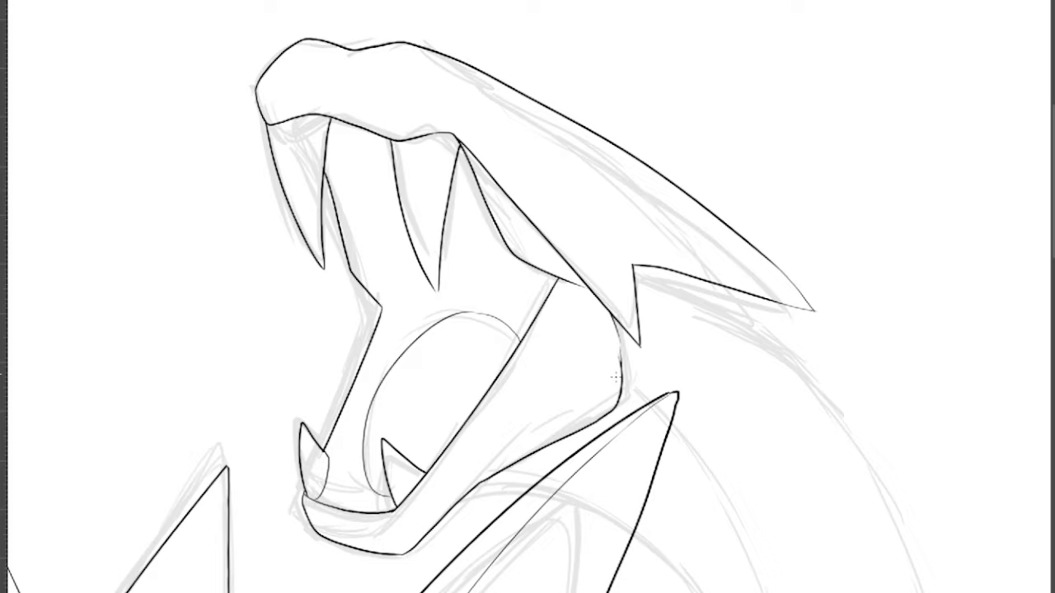
# - Ink the inner and outer curves of the upper snake's looping neck
pyautogui.scroll(-3, 654, 265)
pyautogui.moveTo(722, 429); pyautogui.dragTo(723, 320)
pyautogui.click(724, 320)
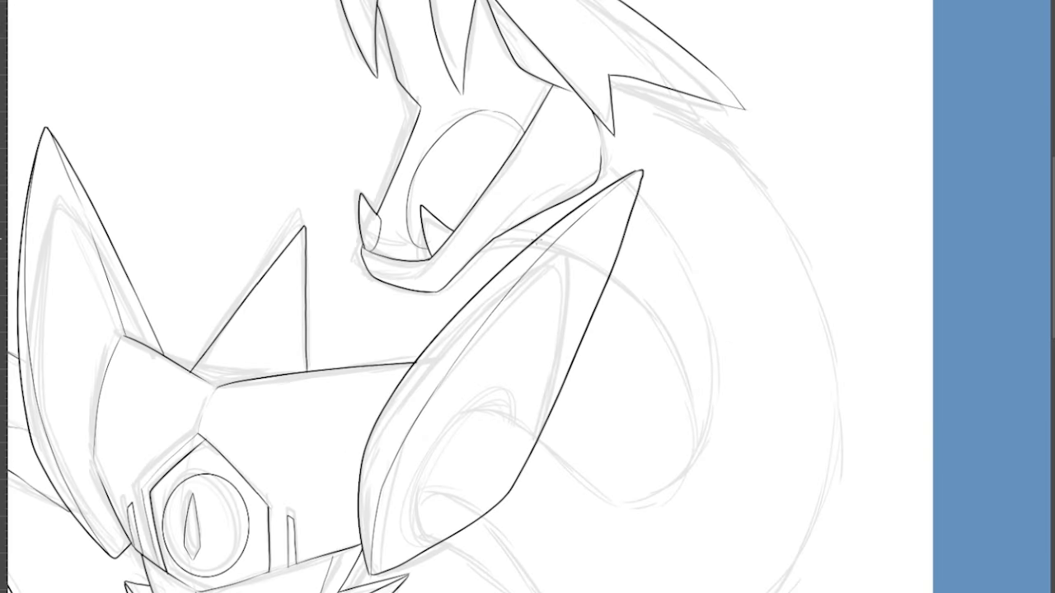
pyautogui.moveTo(499, 237); pyautogui.dragTo(535, 445)
pyautogui.moveTo(1052, 234); pyautogui.dragTo(1052, 272)
pyautogui.moveTo(493, 273); pyautogui.dragTo(789, 137)
pyautogui.moveTo(1052, 272); pyautogui.dragTo(1052, 207)
pyautogui.moveTo(789, 366); pyautogui.dragTo(631, 171)
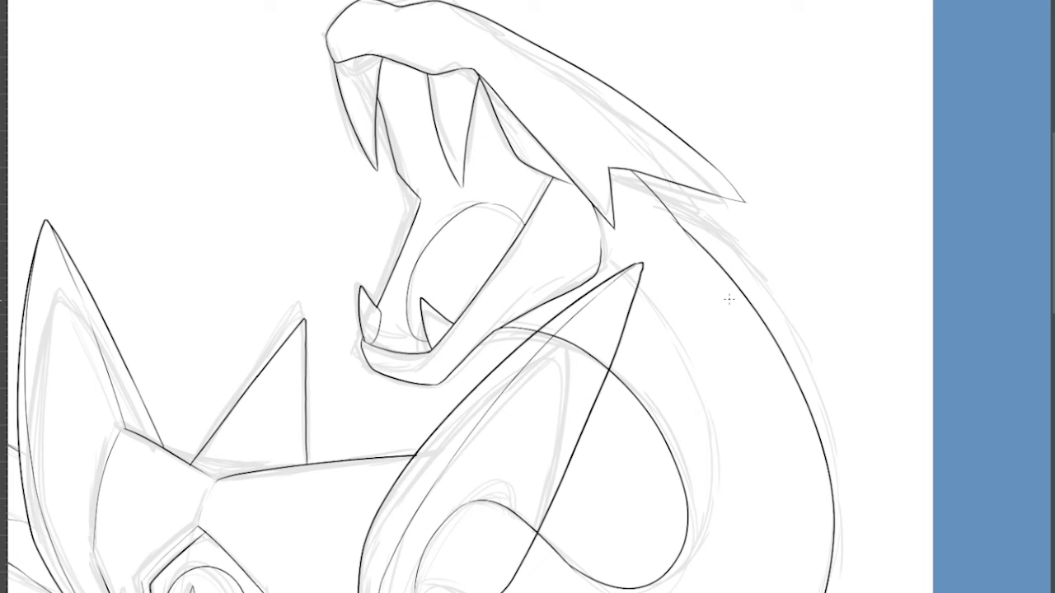
# - Ink the upper neck's underside line and pointed throat bulge, erasing the armor lines that overlap the neck
pyautogui.moveTo(1052, 207); pyautogui.dragTo(1052, 250)
pyautogui.moveTo(604, 98); pyautogui.dragTo(710, 263)
pyautogui.moveTo(604, 583); pyautogui.dragTo(622, 591)
pyautogui.scroll(2, 592, 494)
pyautogui.moveTo(572, 281); pyautogui.dragTo(616, 357)
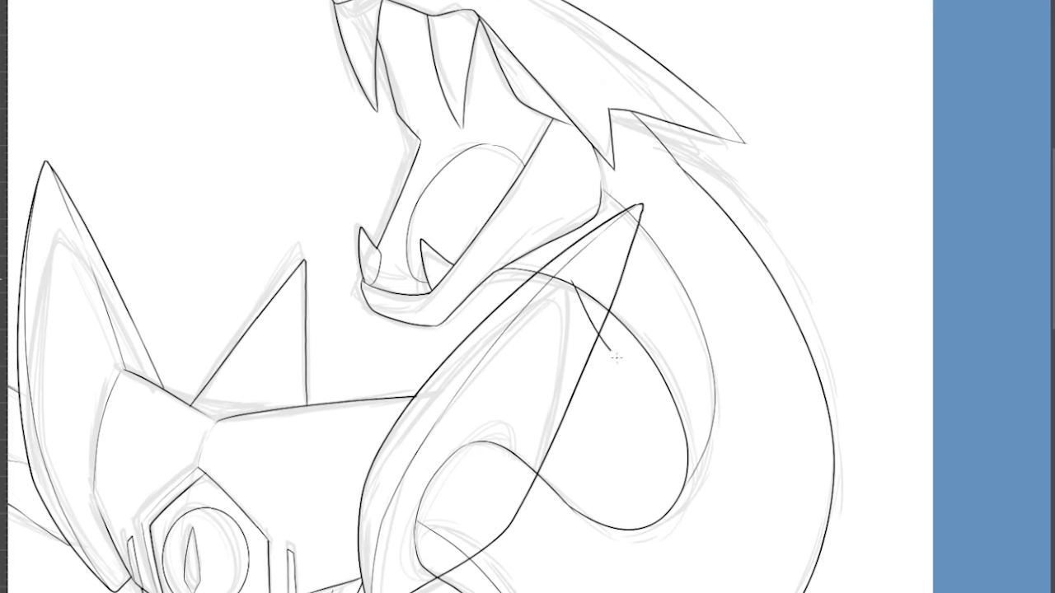
pyautogui.moveTo(553, 271); pyautogui.dragTo(595, 302)
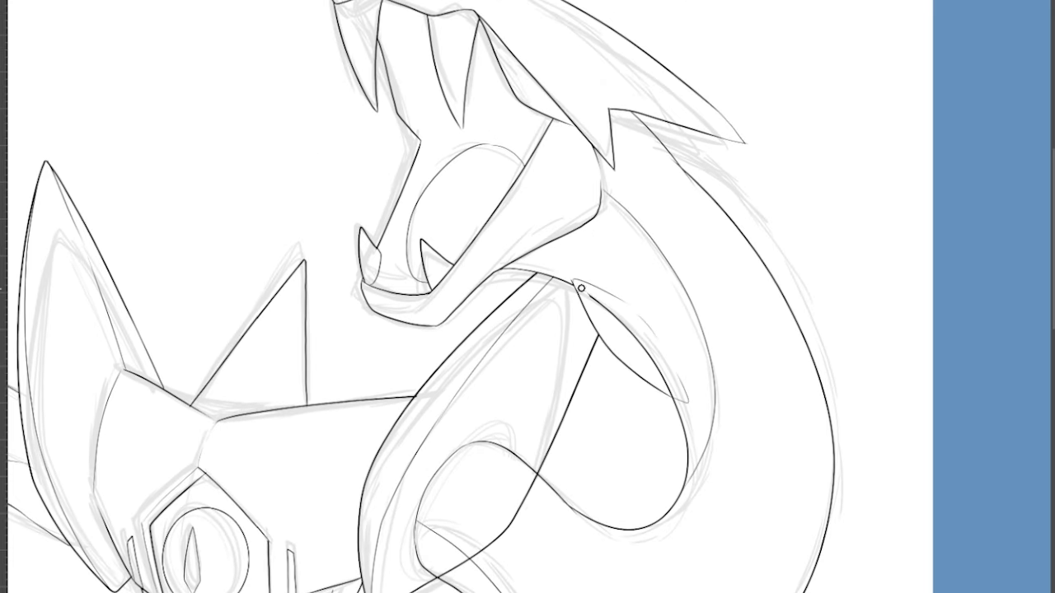
# - Hide the rough sketch, fill the creature with flat red and fill the undersides of both necks with light grey
pyautogui.scroll(-5, 533, 339)
pyautogui.keyDown('alt'); pyautogui.click(434, 362); pyautogui.keyUp('alt')
pyautogui.keyDown('alt'); pyautogui.click(433, 362); pyautogui.keyUp('alt')
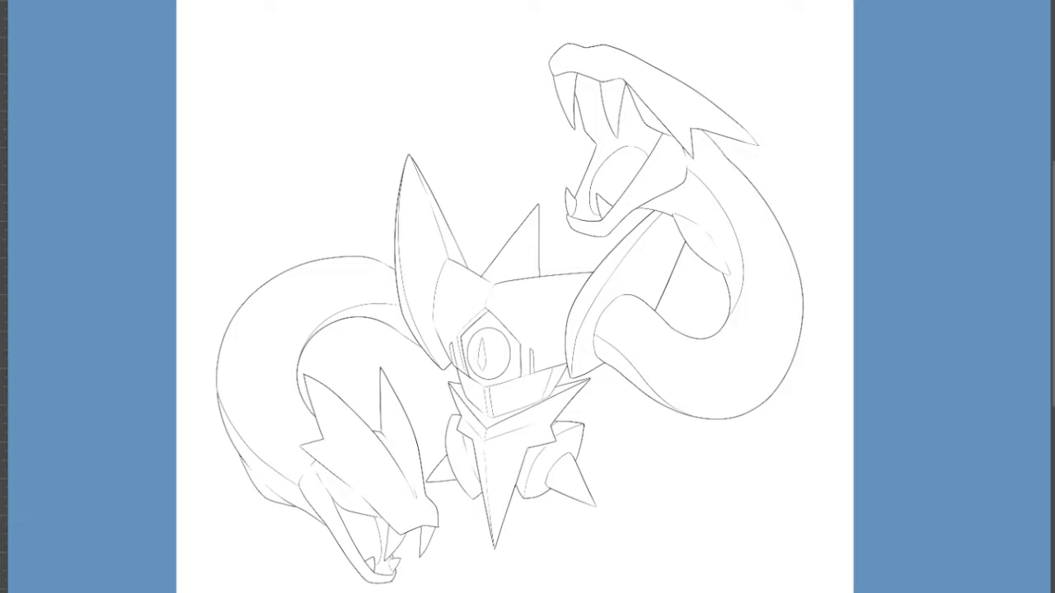
pyautogui.click(561, 326)
pyautogui.keyDown('alt'); pyautogui.click(433, 355); pyautogui.keyUp('alt')
pyautogui.scroll(-1, 653, 363)
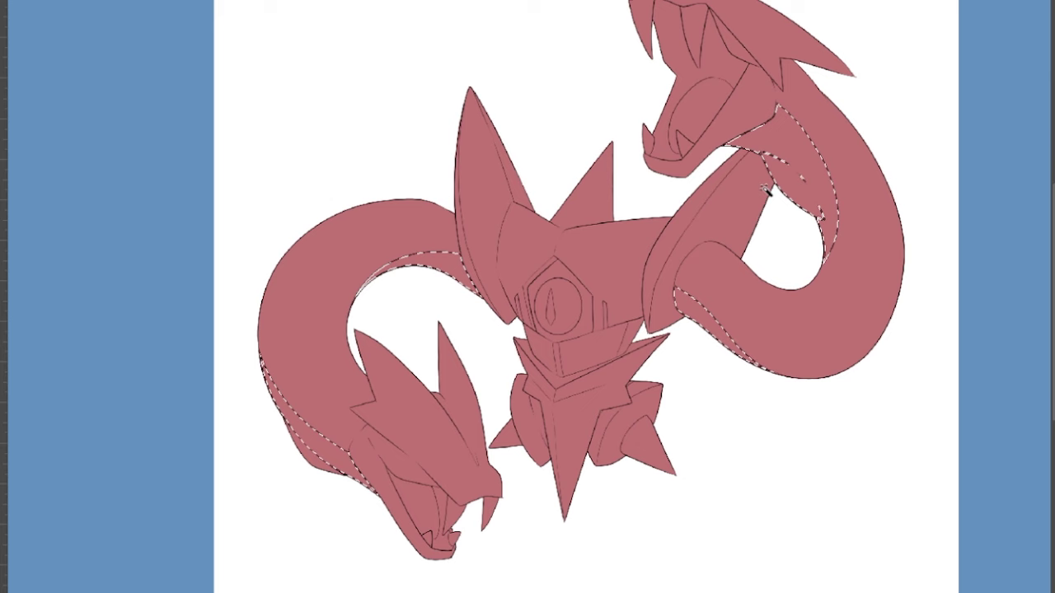
pyautogui.hotkey('alt', 'BackSpace')
pyautogui.hotkey('ctrl', 'd')
# - Fill the inner surfaces of the armor's side fins with dark grey and the upper snake's teeth with light grey
pyautogui.keyDown('alt'); pyautogui.click(714, 271); pyautogui.keyUp('alt')
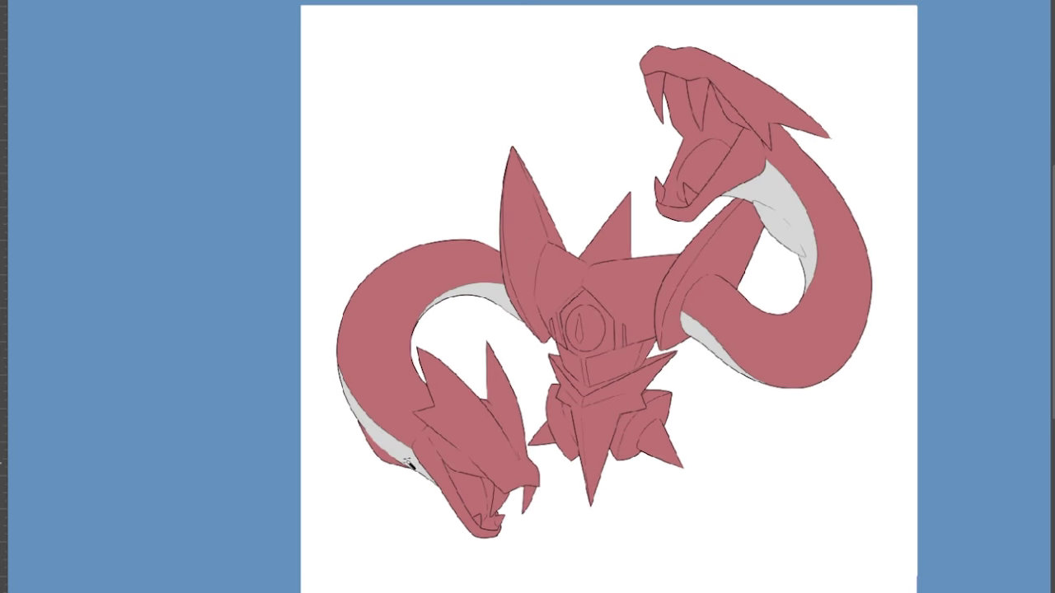
pyautogui.scroll(1, 658, 285)
pyautogui.scroll(1, 691, 337)
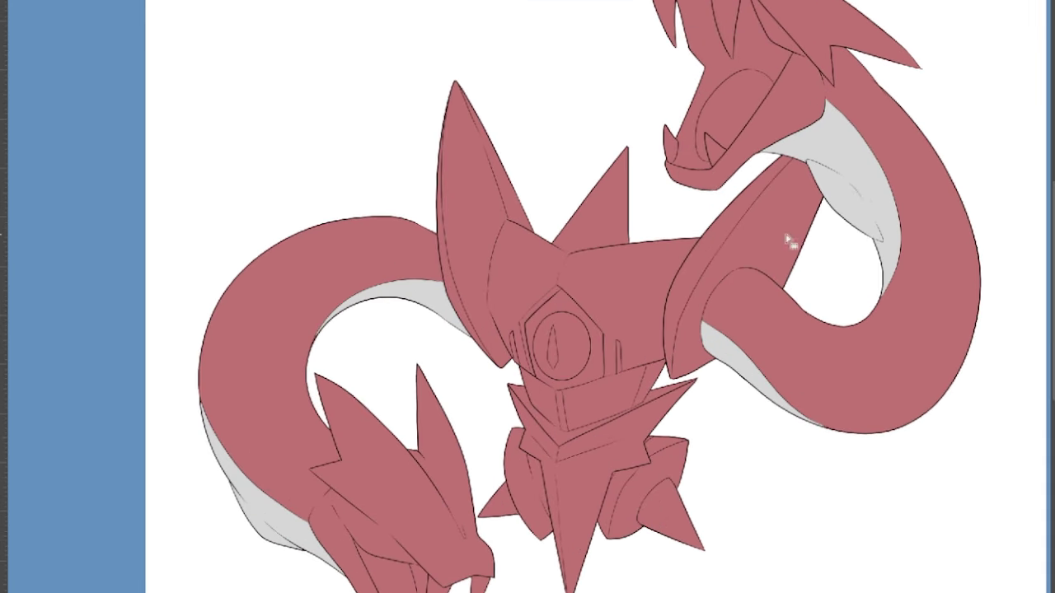
pyautogui.click(773, 256)
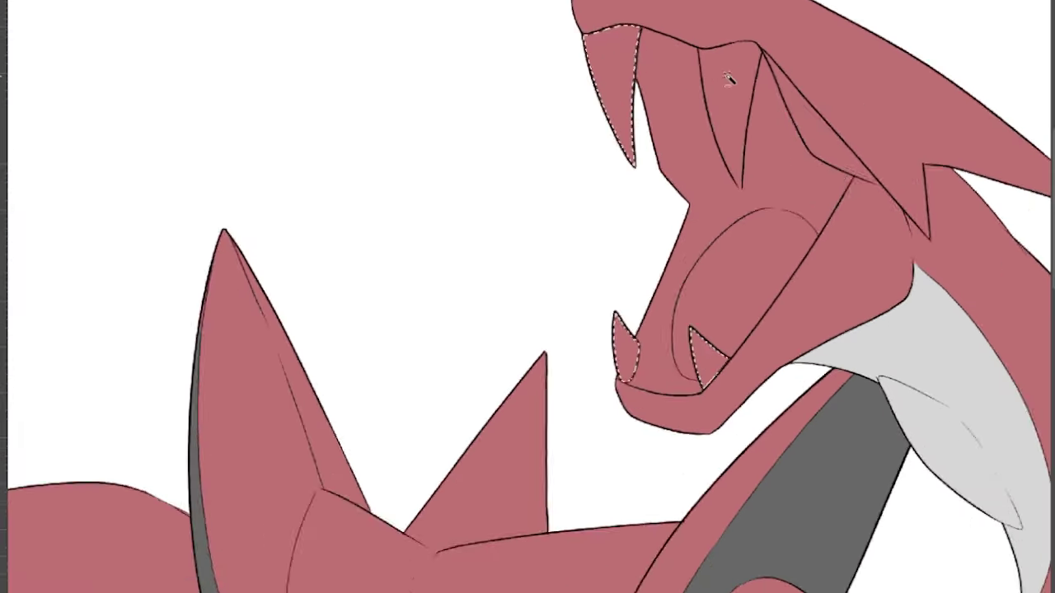
pyautogui.scroll(1, 729, 79)
pyautogui.hotkey('alt', 'BackSpace')
pyautogui.hotkey('ctrl', 'd')
# - Color the eye yellow inside a dark frame and the snake mouths dark red with pink tongues
pyautogui.scroll(-3, 605, 412)
pyautogui.scroll(5, 715, 216)
pyautogui.press('b')
pyautogui.moveTo(674, 445); pyautogui.dragTo(689, 270)
pyautogui.moveTo(641, 359)
pyautogui.mouseDown()
pyautogui.moveTo(602, 215)
pyautogui.moveTo(672, 439)
pyautogui.mouseUp()
pyautogui.moveTo(596, 178)
pyautogui.mouseDown()
pyautogui.moveTo(690, 174)
pyautogui.moveTo(703, 212)
pyautogui.moveTo(677, 325)
pyautogui.mouseUp()
pyautogui.press(']')
pyautogui.press(']')
pyautogui.moveTo(608, 198)
pyautogui.mouseDown()
pyautogui.moveTo(662, 388)
pyautogui.moveTo(688, 177)
pyautogui.mouseUp()
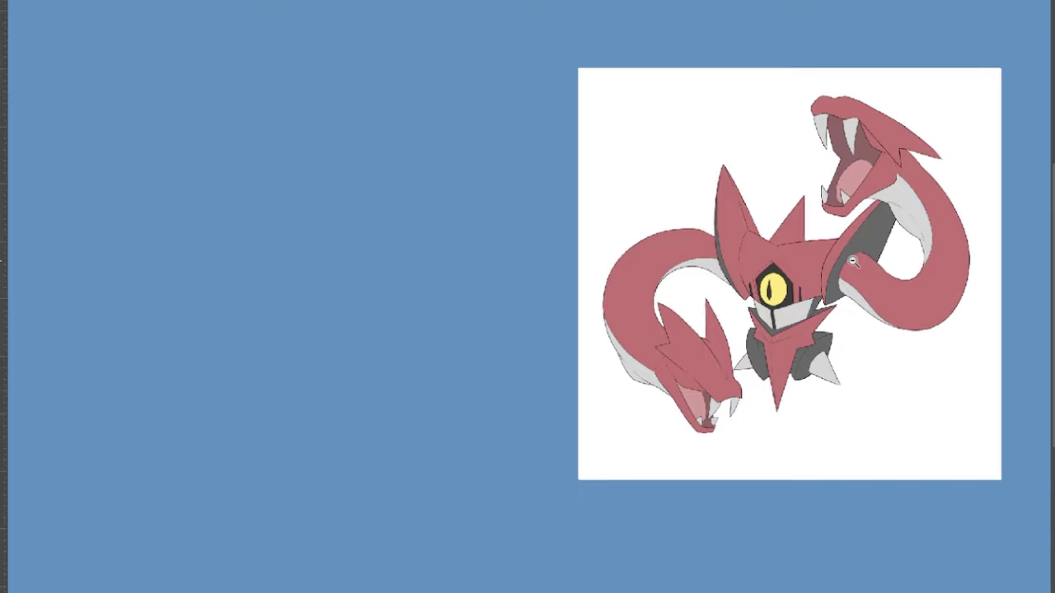
# - Select the creature's silhouette and paint light grey shadows on the pointed lower body and both spiked side limbs
pyautogui.scroll(3, 870, 231)
pyautogui.scroll(-1, 915, 329)
pyautogui.click(989, 310)
pyautogui.keyDown('shift'); pyautogui.click(628, 427); pyautogui.keyUp('shift')
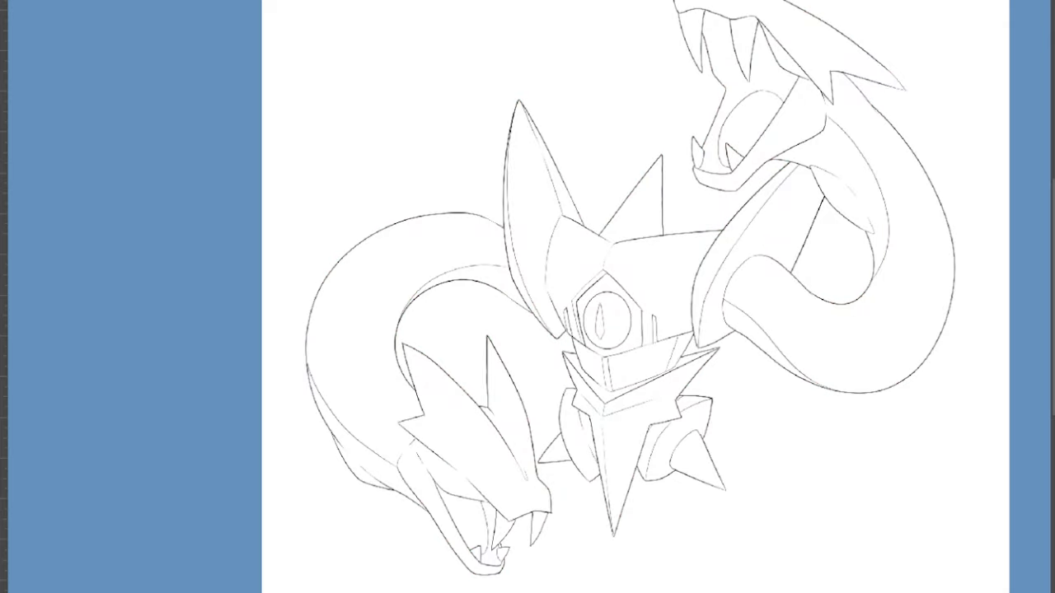
pyautogui.scroll(4, 634, 454)
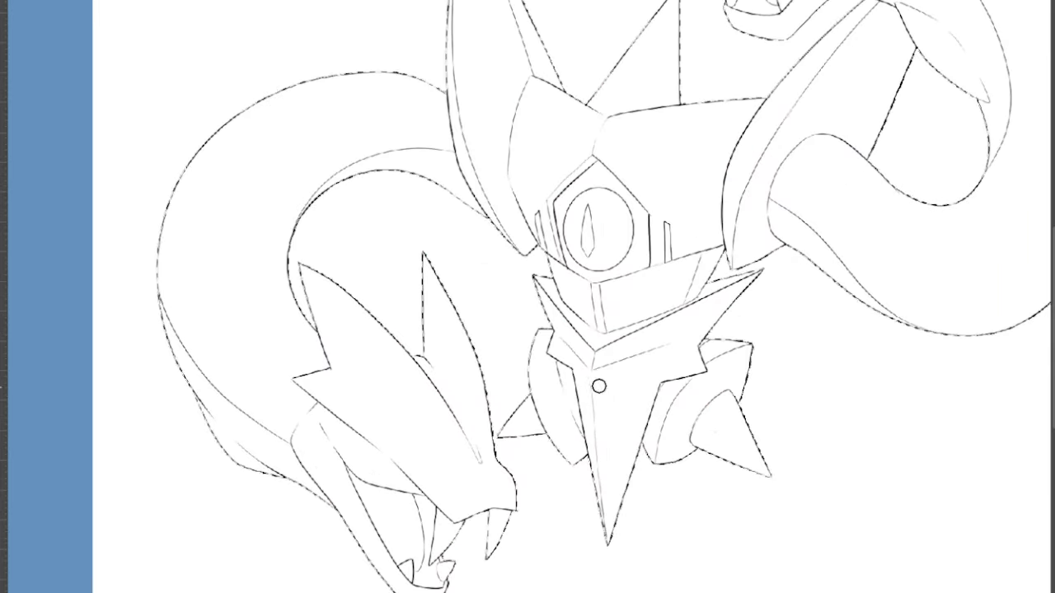
pyautogui.moveTo(599, 380)
pyautogui.mouseDown()
pyautogui.moveTo(608, 538)
pyautogui.moveTo(657, 355)
pyautogui.moveTo(612, 384)
pyautogui.moveTo(691, 335)
pyautogui.moveTo(680, 370)
pyautogui.moveTo(654, 360)
pyautogui.mouseUp()
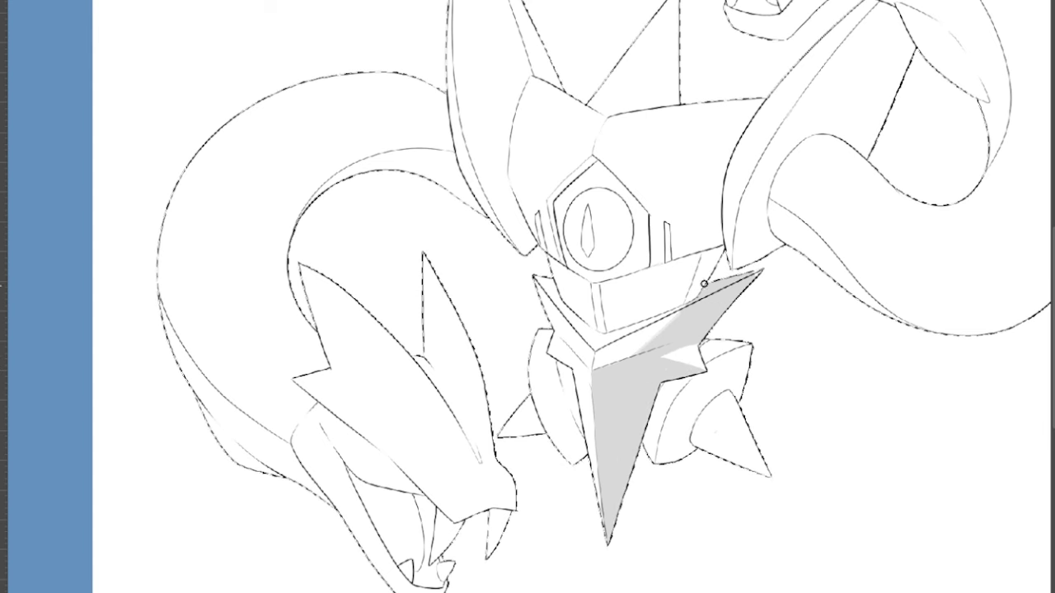
pyautogui.moveTo(732, 438)
pyautogui.mouseDown()
pyautogui.moveTo(662, 461)
pyautogui.moveTo(727, 354)
pyautogui.moveTo(694, 418)
pyautogui.moveTo(762, 455)
pyautogui.mouseUp()
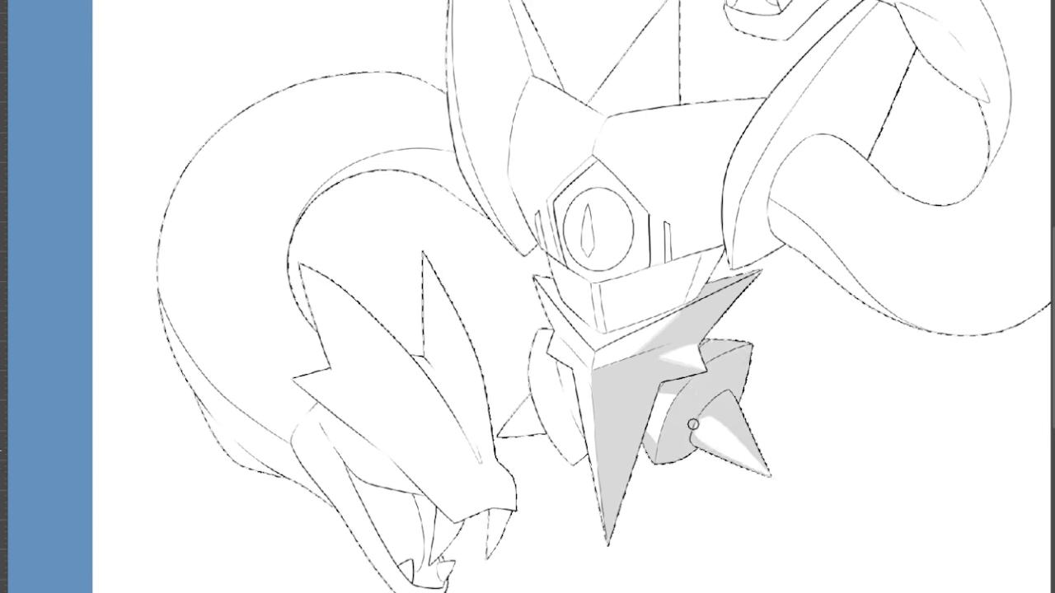
pyautogui.moveTo(568, 375)
pyautogui.mouseDown()
pyautogui.moveTo(539, 412)
pyautogui.moveTo(556, 372)
pyautogui.moveTo(503, 433)
pyautogui.moveTo(569, 417)
pyautogui.mouseUp()
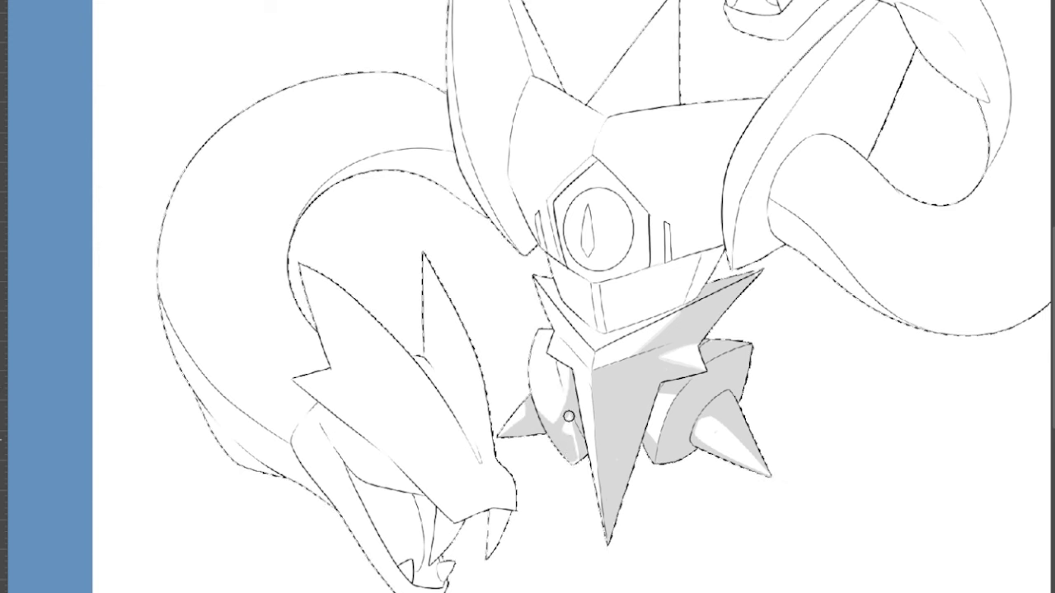
# - Shade the armored head's side fins, central horn, lower face, jaw and eye frame, plus the bases of both necks
pyautogui.moveTo(658, 444); pyautogui.dragTo(716, 448)
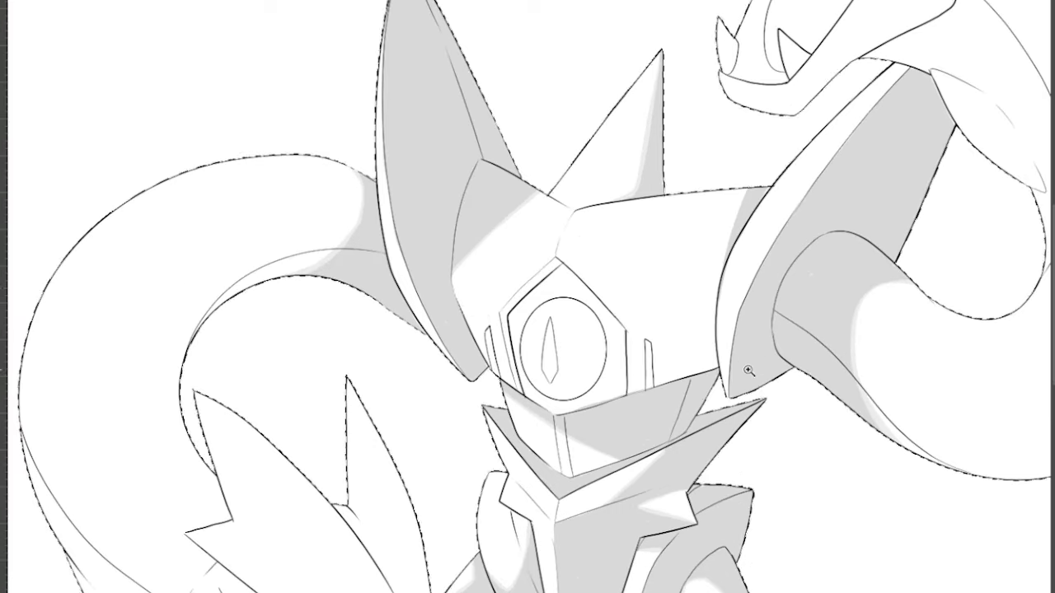
pyautogui.moveTo(465, 305); pyautogui.dragTo(515, 376)
pyautogui.moveTo(630, 335)
pyautogui.mouseDown()
pyautogui.moveTo(720, 370)
pyautogui.moveTo(709, 335)
pyautogui.moveTo(711, 366)
pyautogui.mouseUp()
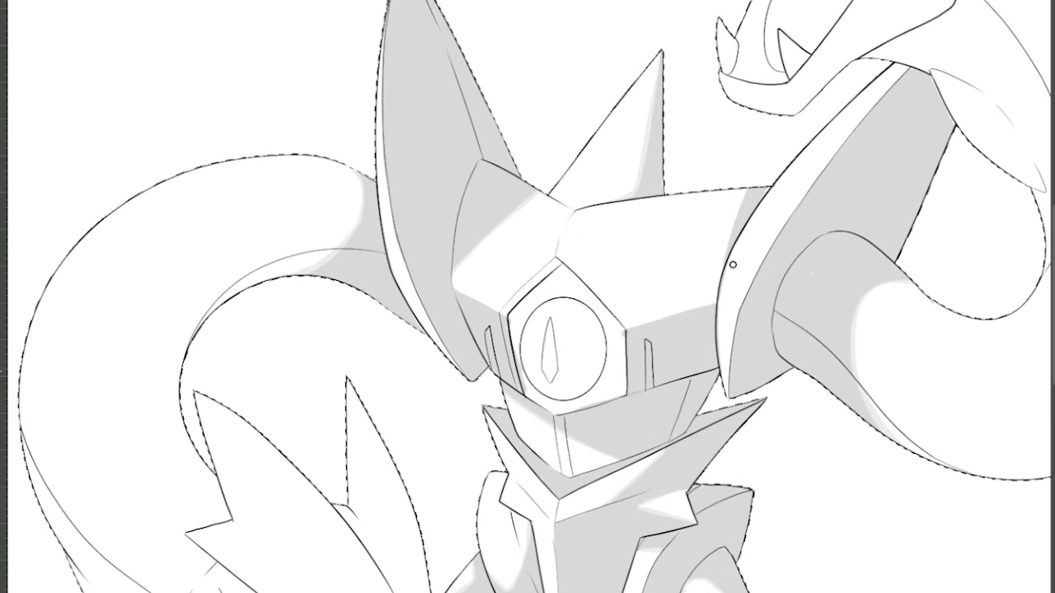
pyautogui.moveTo(504, 319); pyautogui.dragTo(556, 262)
# - Paint light grey shadows on the lower snake's neck behind the head, far horn, snout and open mouth
pyautogui.keyDown('alt'); pyautogui.click(693, 267); pyautogui.keyUp('alt')
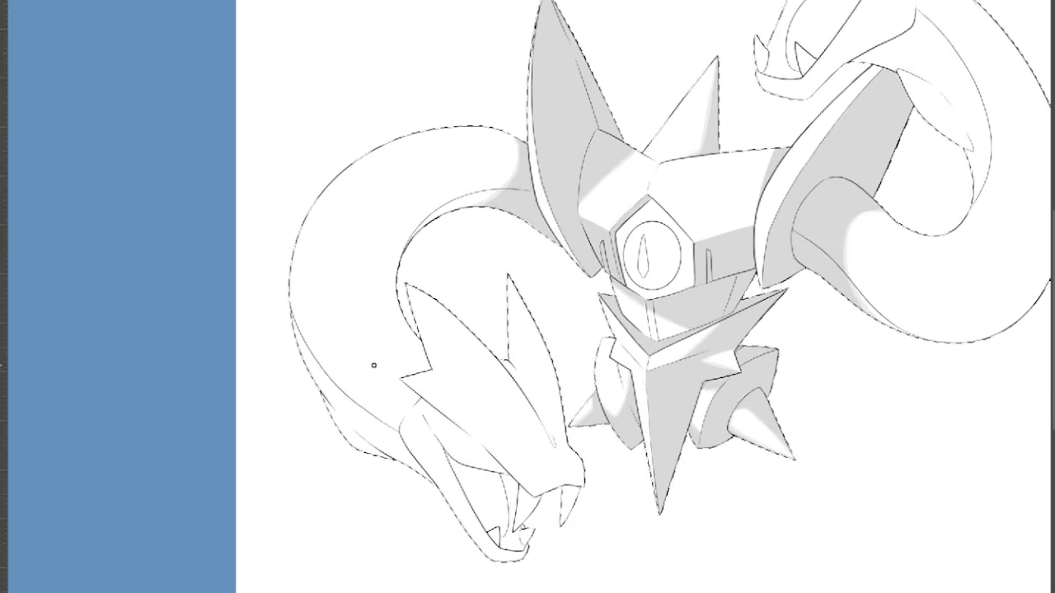
pyautogui.moveTo(407, 325)
pyautogui.mouseDown()
pyautogui.moveTo(291, 323)
pyautogui.moveTo(408, 373)
pyautogui.mouseUp()
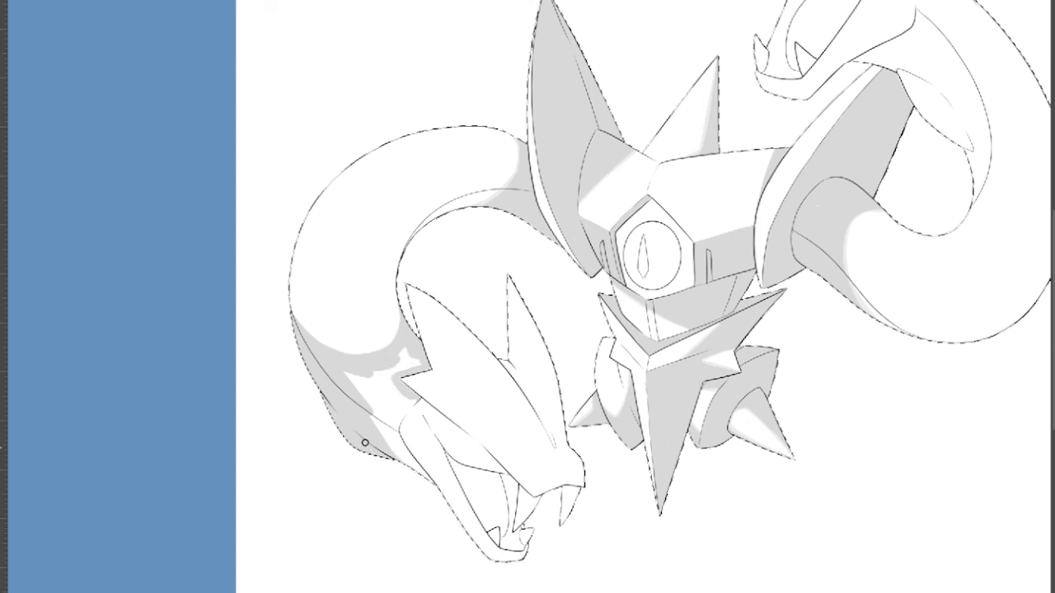
pyautogui.moveTo(365, 443)
pyautogui.mouseDown()
pyautogui.moveTo(415, 405)
pyautogui.moveTo(402, 312)
pyautogui.mouseUp()
pyautogui.moveTo(503, 359)
pyautogui.mouseDown()
pyautogui.moveTo(556, 450)
pyautogui.moveTo(551, 431)
pyautogui.moveTo(550, 449)
pyautogui.moveTo(565, 454)
pyautogui.moveTo(543, 491)
pyautogui.moveTo(510, 499)
pyautogui.moveTo(450, 461)
pyautogui.mouseUp()
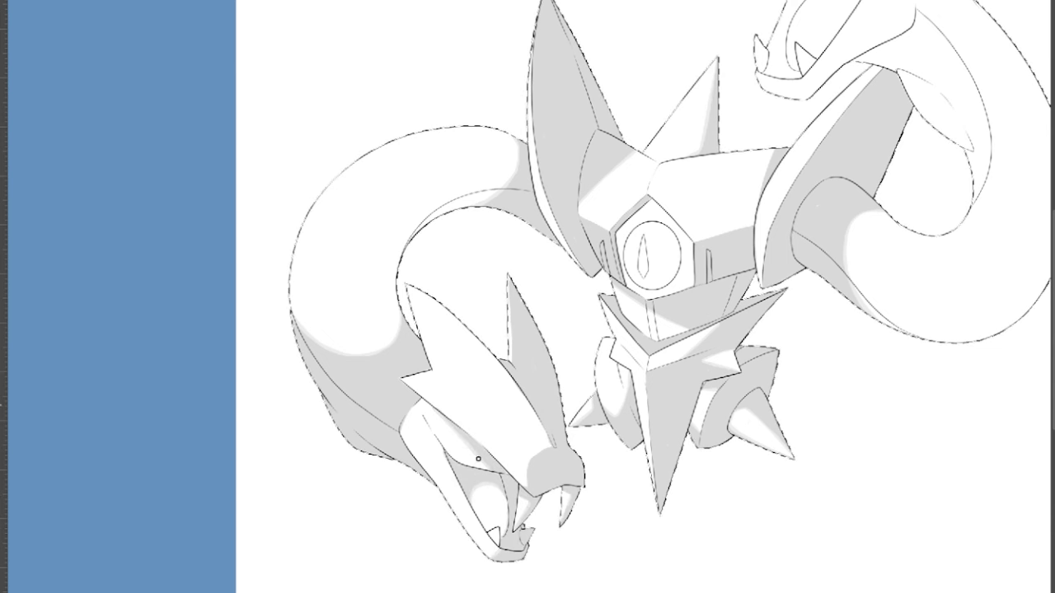